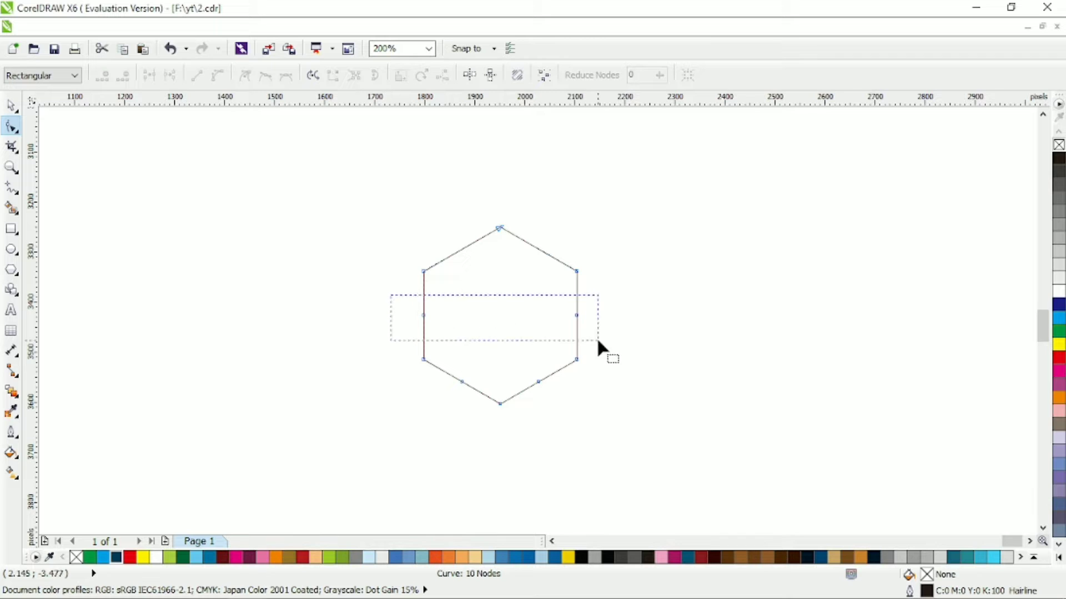
- Delete the extra midpoint nodes from the hexagon's sides, keeping only its six corner nodes
drag(597, 340, 597, 341)
key(Delete)
drag(554, 393, 554, 393)
key(Delete)
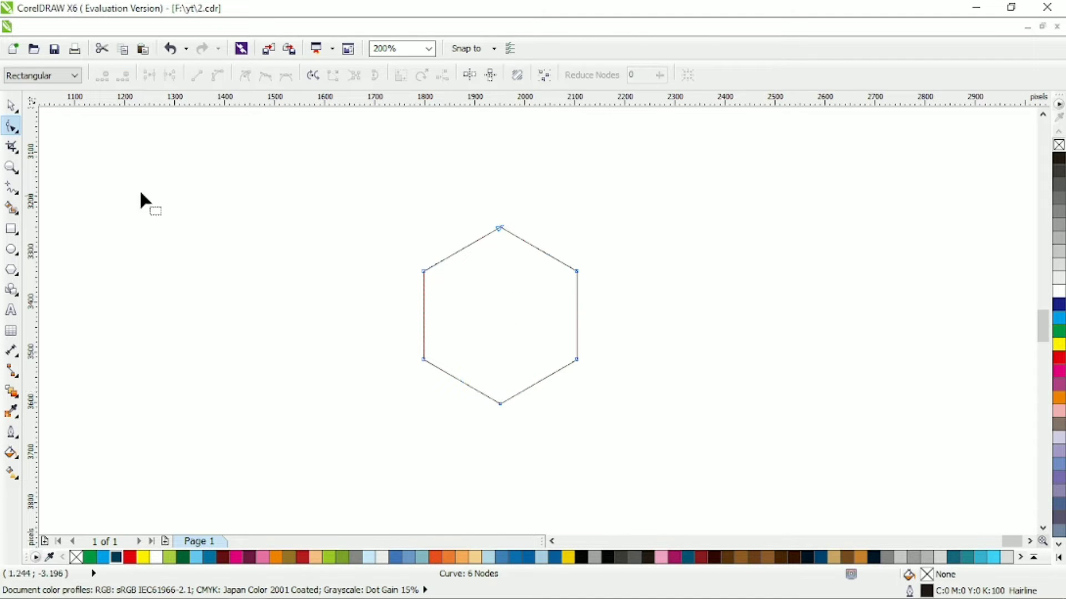
click(10, 105)
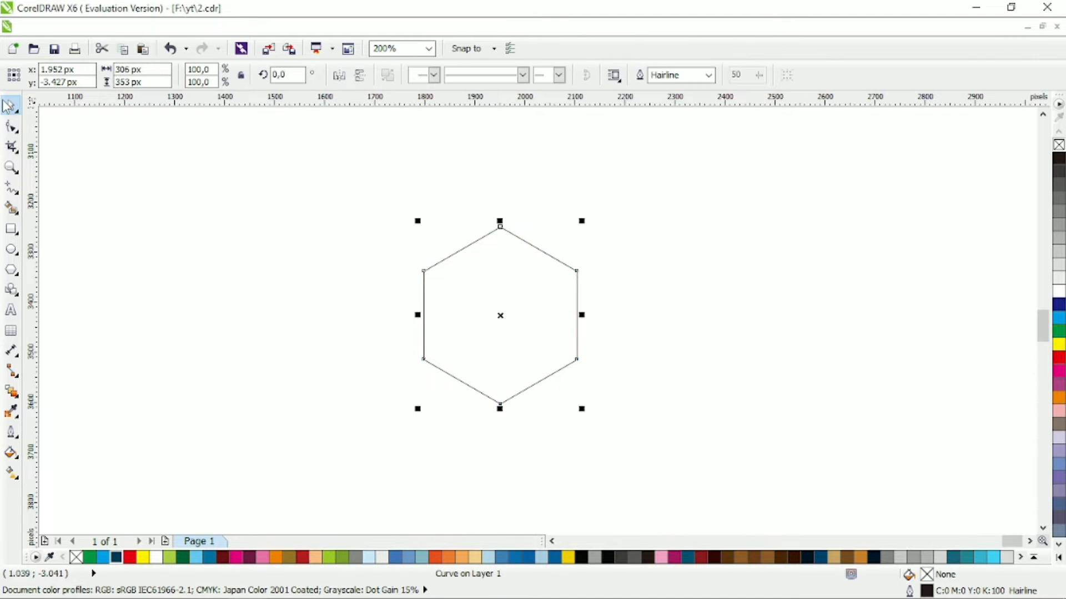
- Duplicate the hexagon toward its lower left, enlarge the copy to 151.8%, and align its right side with the original's bottom corner
drag(528, 283, 454, 344)
right_click(520, 332)
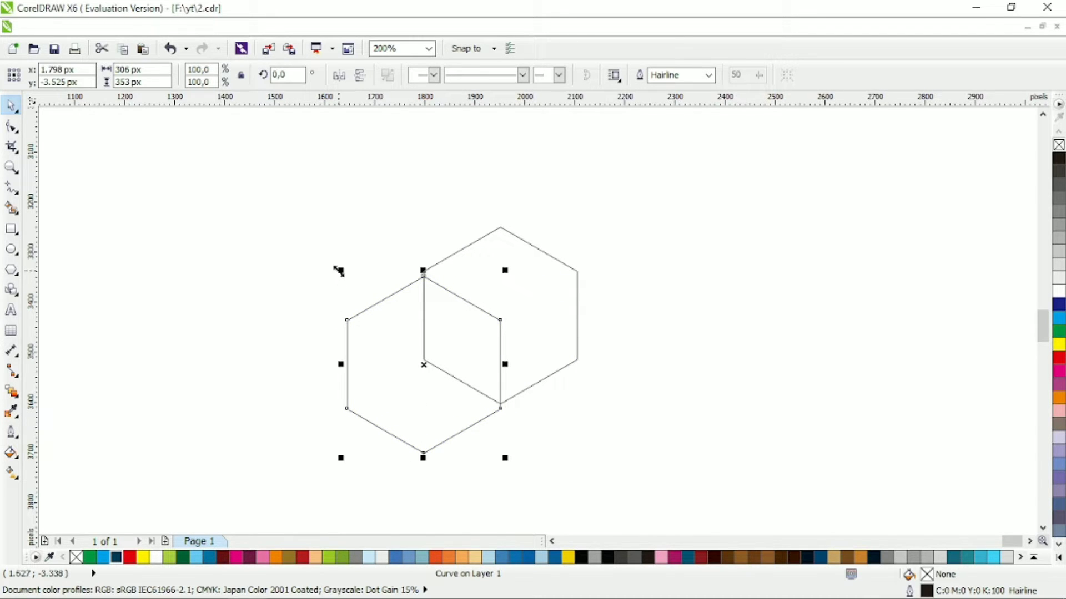
drag(339, 271, 256, 178)
drag(365, 237, 373, 300)
scroll(501, 377, up, 5)
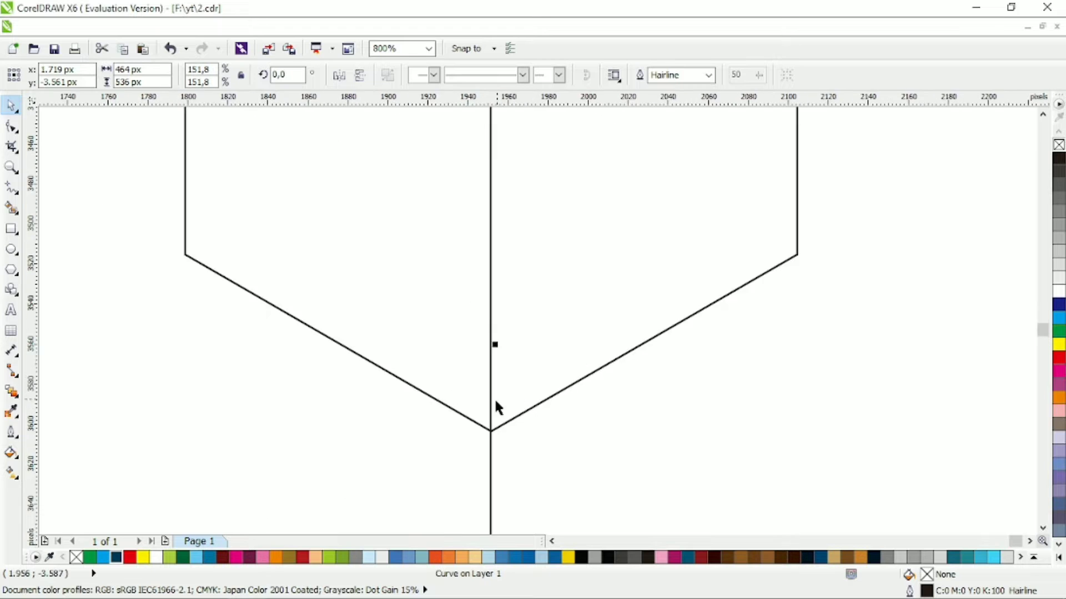
- Intersect the two hexagons, and move the larger one up and right so it overlaps more of the smaller hexagon
scroll(483, 414, down, 5)
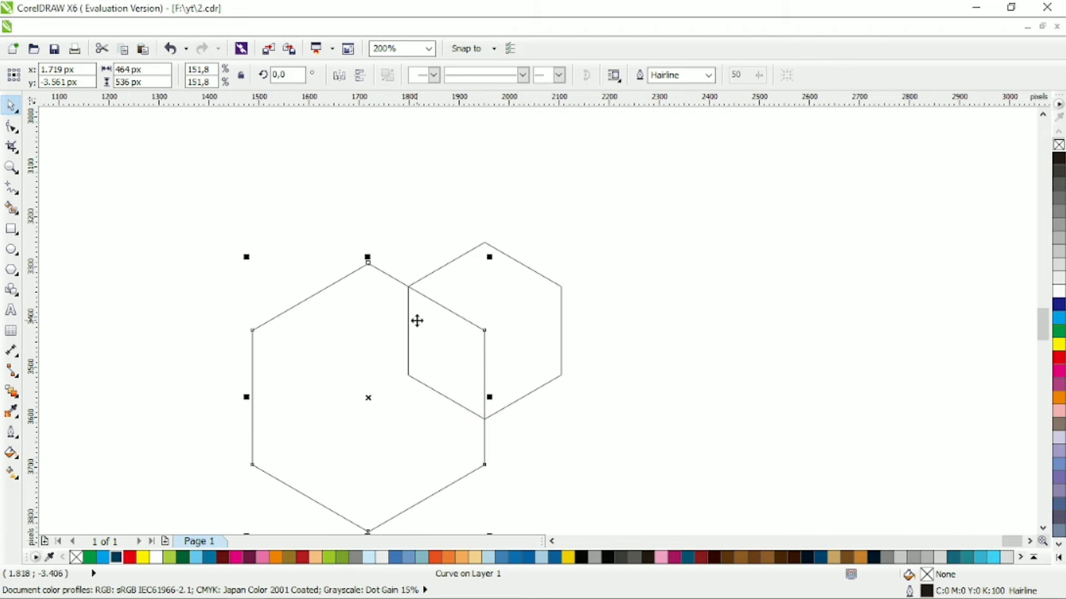
shift+click(465, 296)
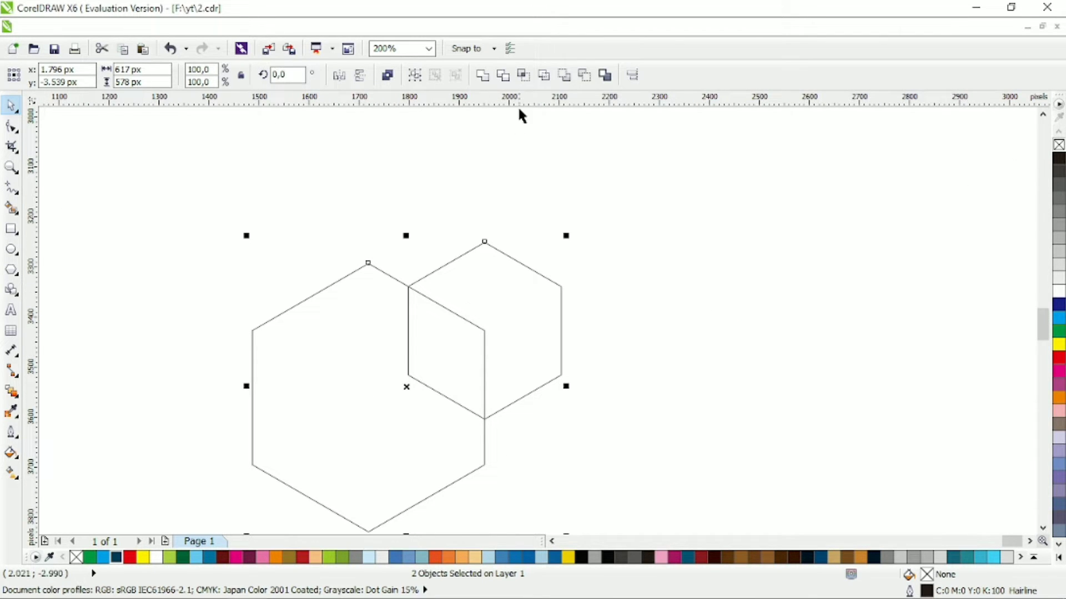
click(523, 75)
drag(362, 327, 402, 305)
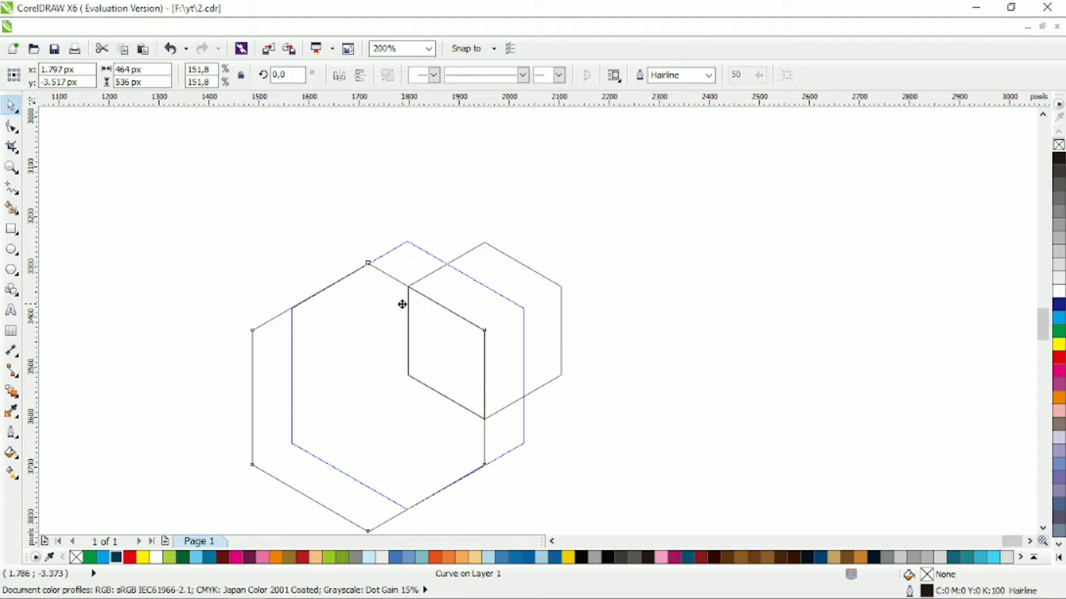
drag(402, 304, 402, 304)
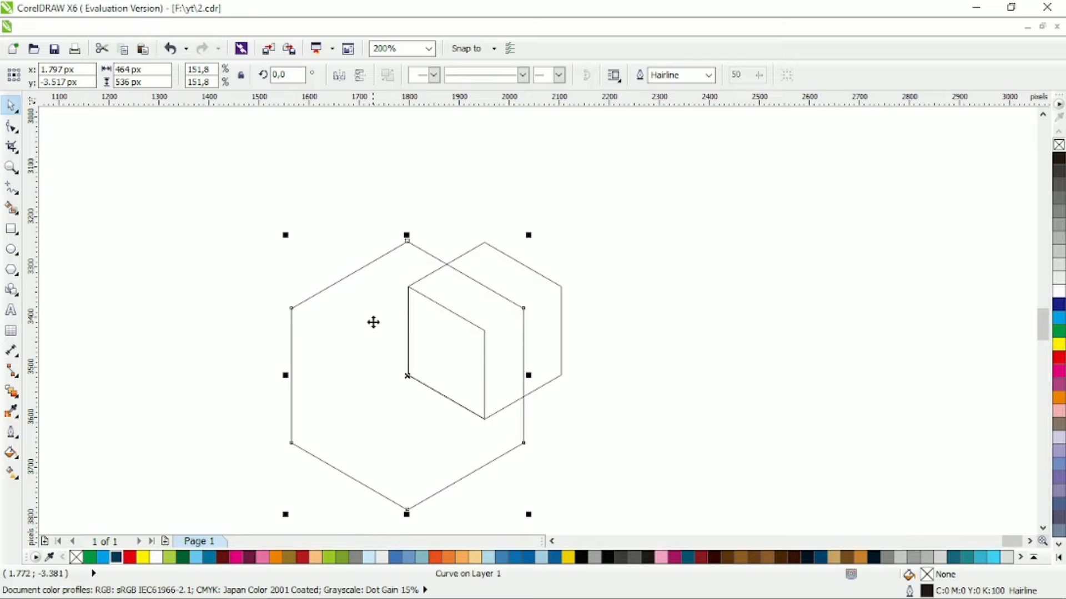
- Set the outline width of both the large and the small hexagon to 1.0 mm
click(708, 76)
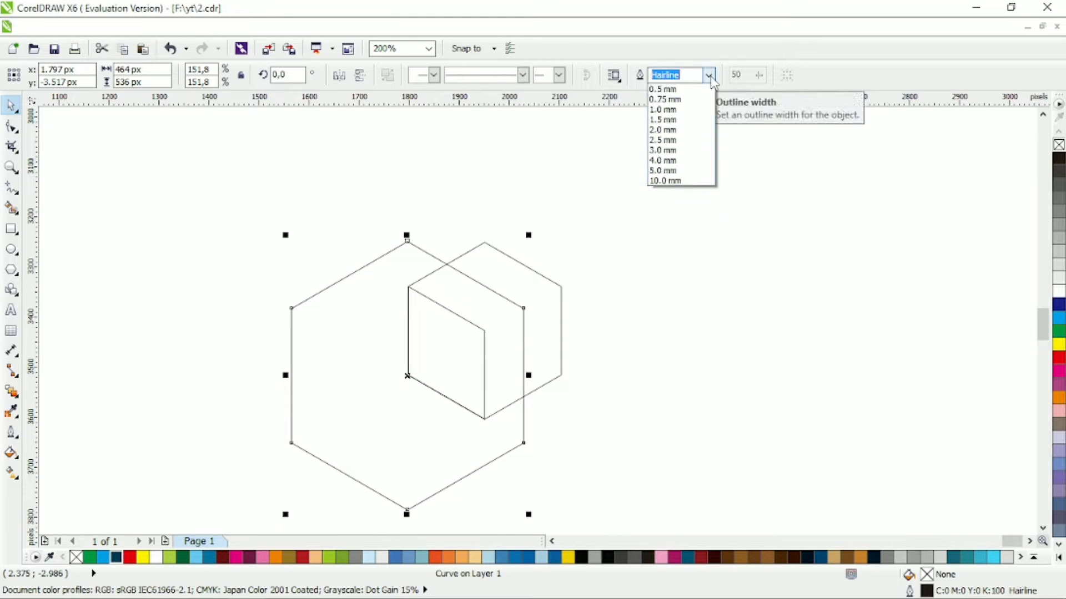
click(694, 162)
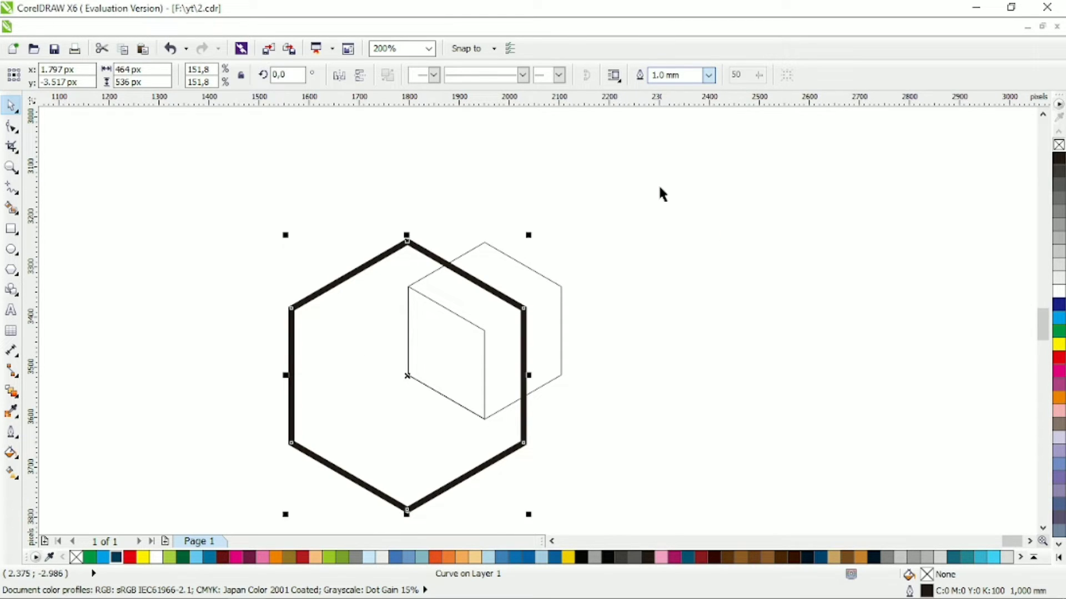
click(561, 309)
click(709, 75)
click(674, 161)
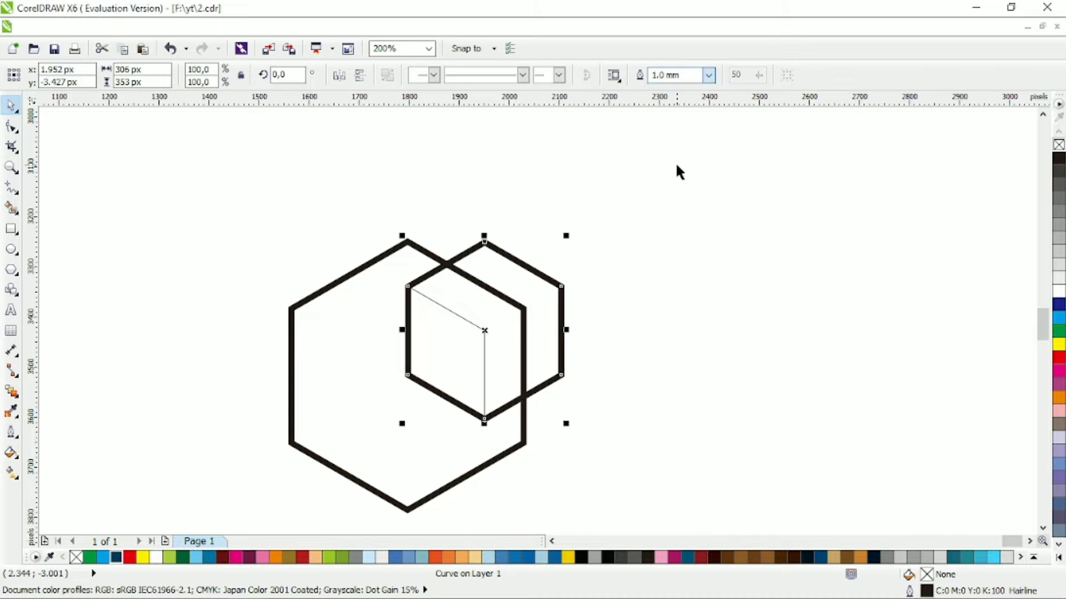
click(609, 239)
- Intersect the large and small hexagons to form a band inside the small one, and delete the large hexagon
click(446, 264)
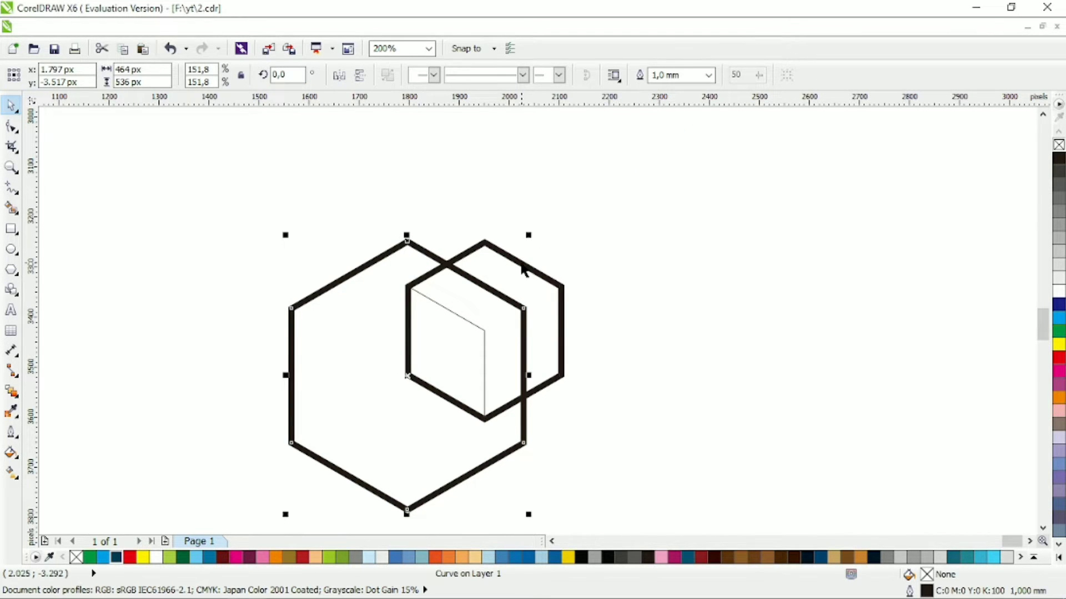
click(521, 264)
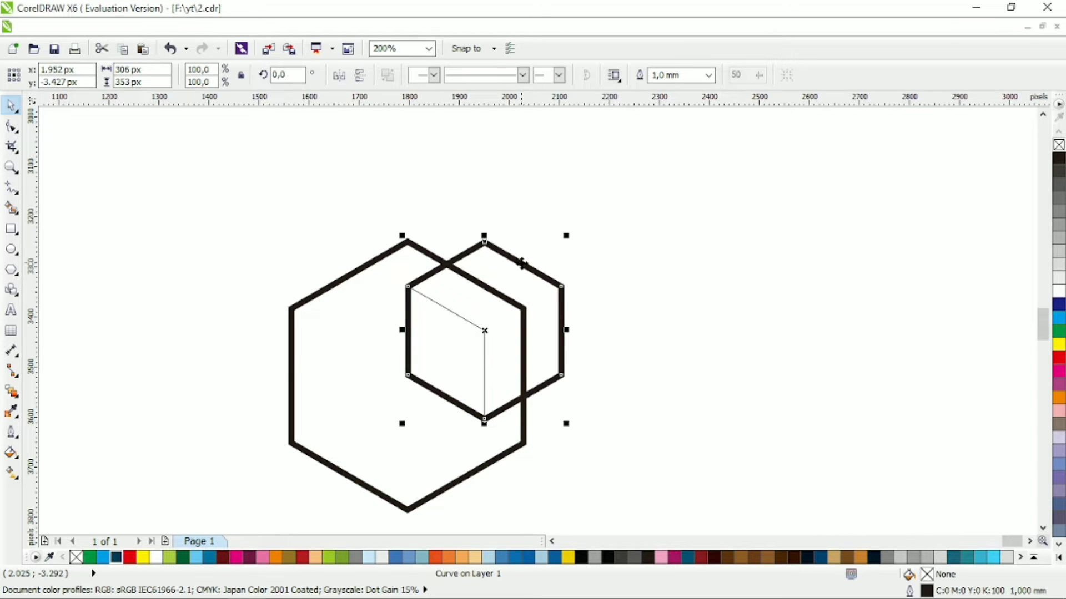
click(432, 258)
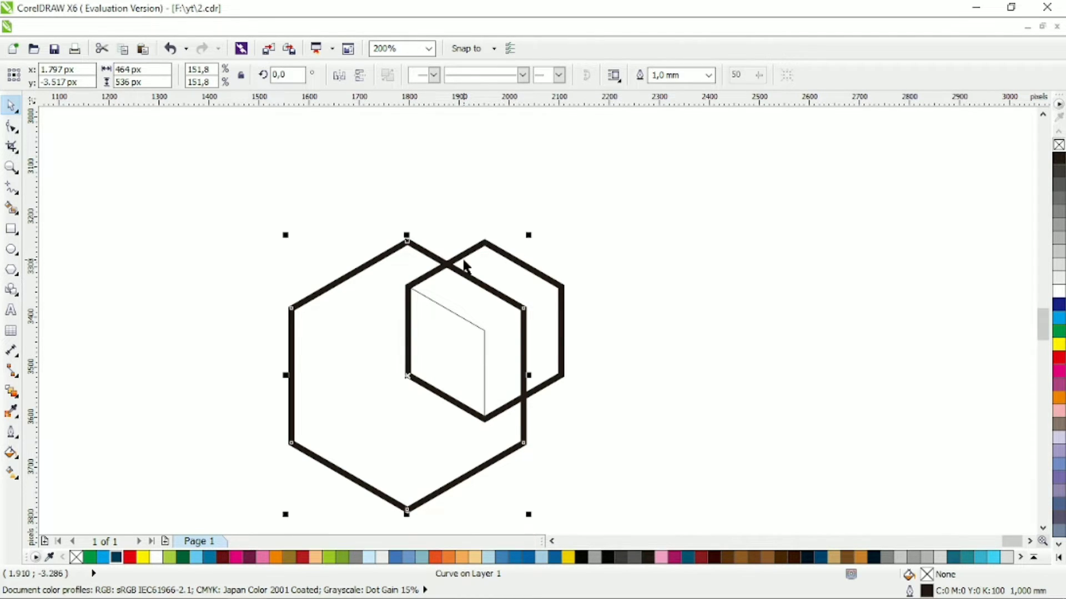
shift+click(504, 258)
click(524, 75)
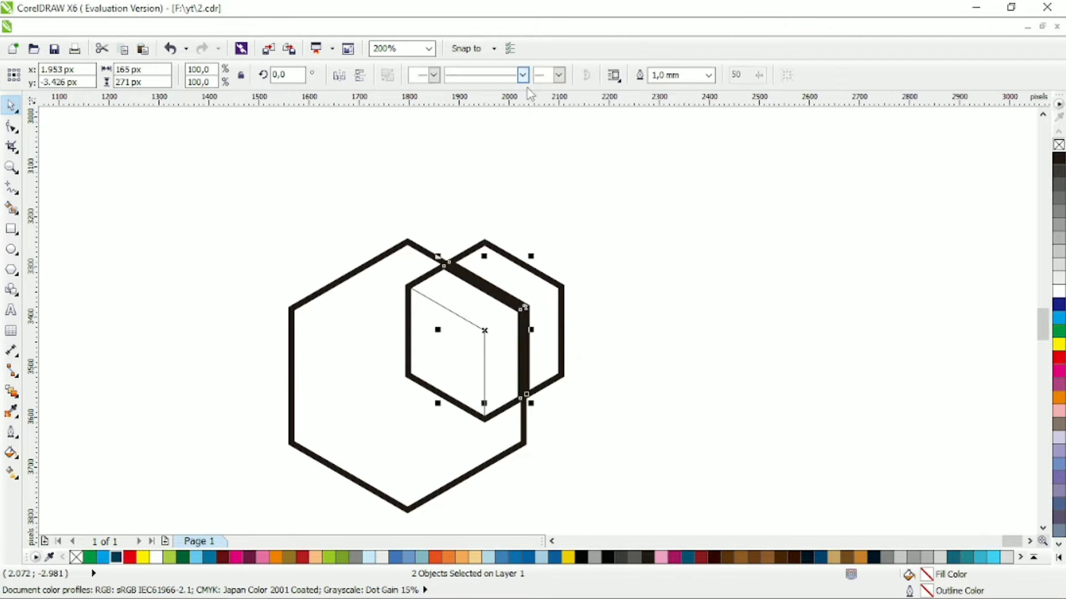
click(393, 254)
key(Delete)
- Remove the outline from the band inside the hexagon and fill it with black
click(490, 295)
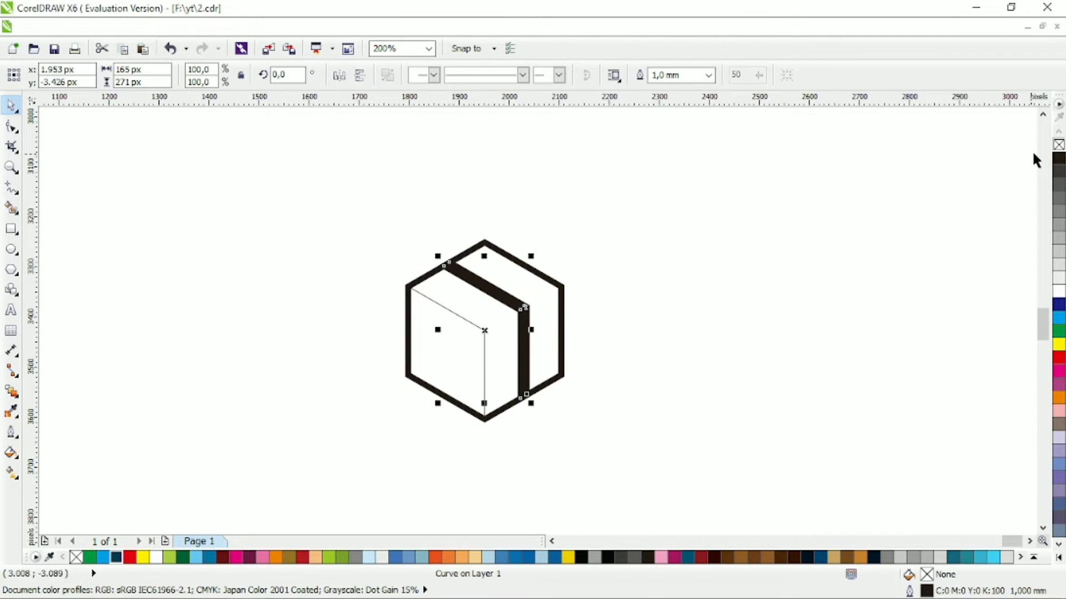
click(1058, 145)
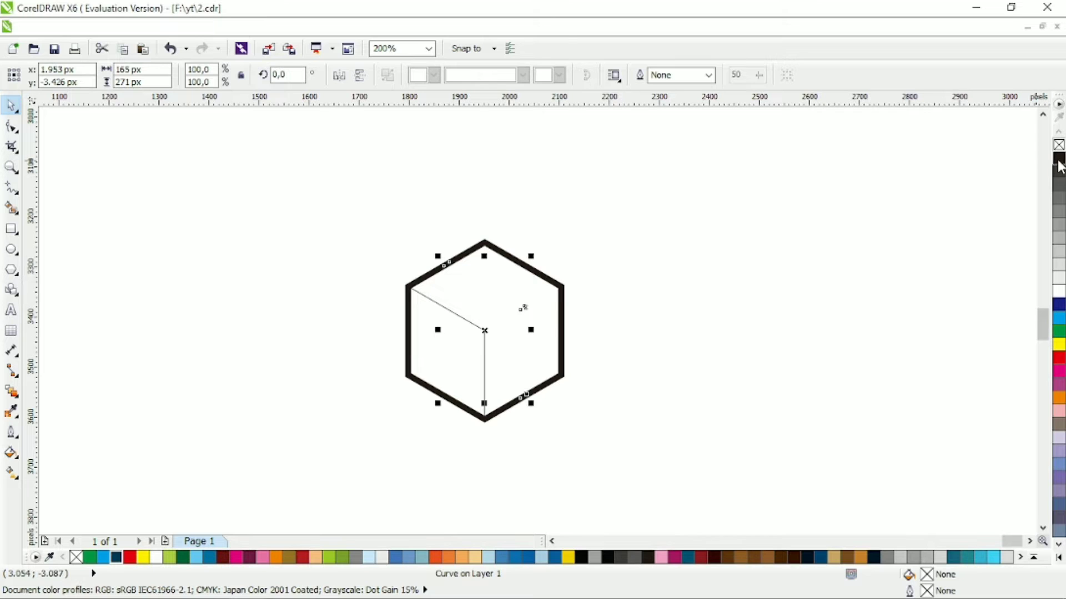
right_click(1058, 159)
click(672, 256)
- Fill the intersection shape forming the box's left face with black
click(454, 328)
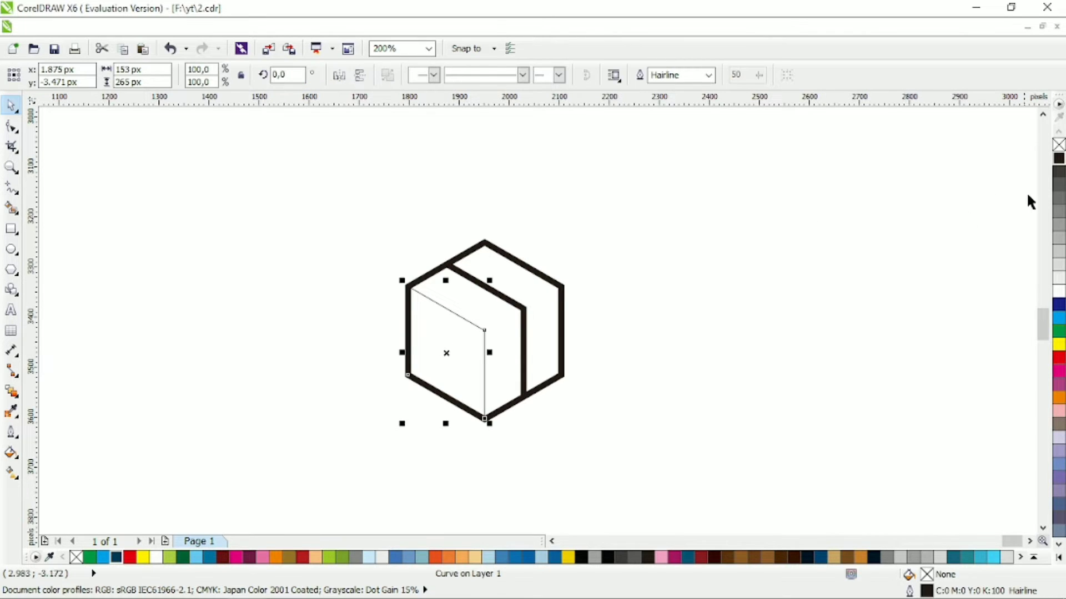
click(1058, 160)
click(676, 301)
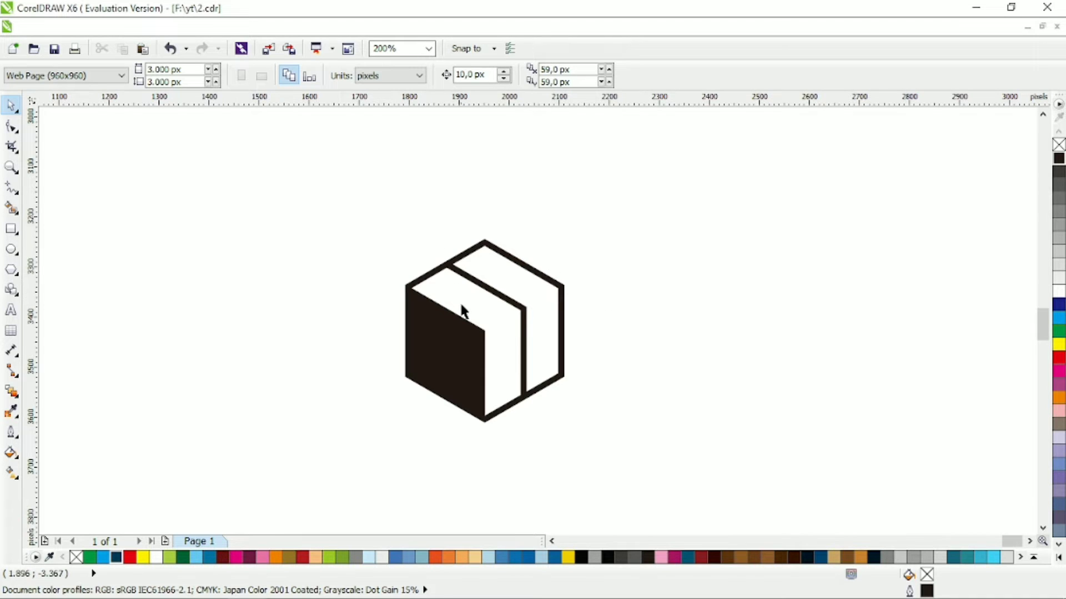
- Draw a straight line at -150 degrees from the hexagon's upper right corner through its centre into the black face
click(11, 189)
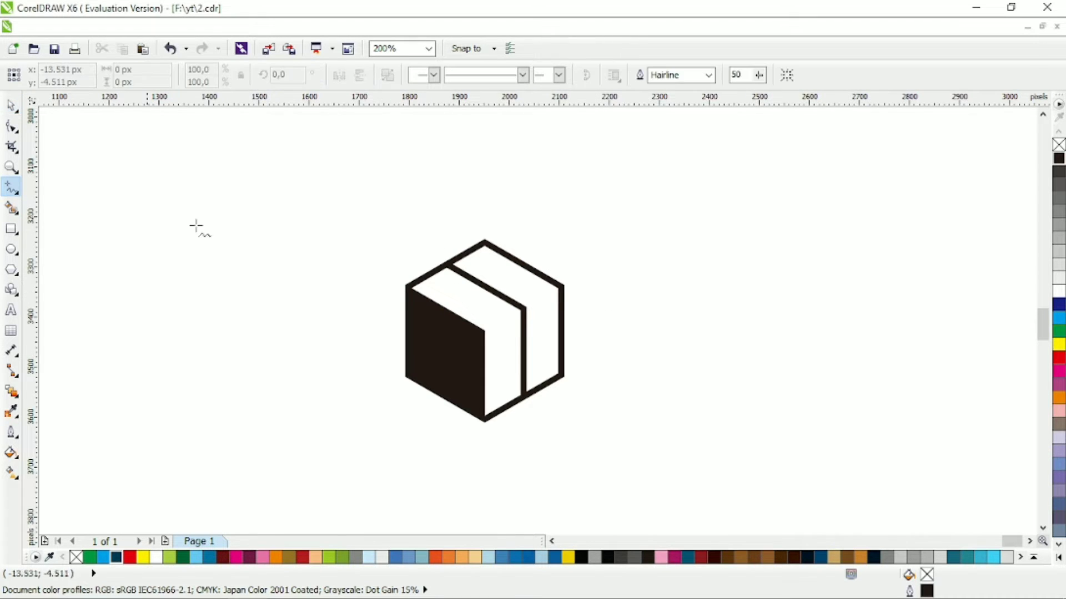
click(563, 287)
click(463, 345)
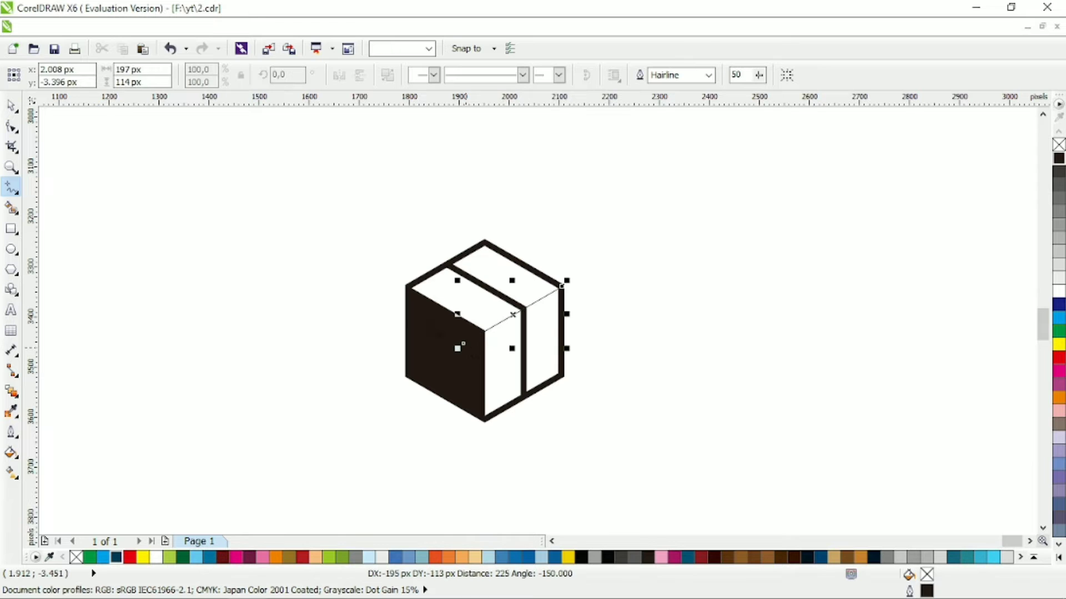
key(space)
- Adjust the line's two end nodes so it meets the box's centre corner and upper right corner precisely
scroll(507, 347, up, 2)
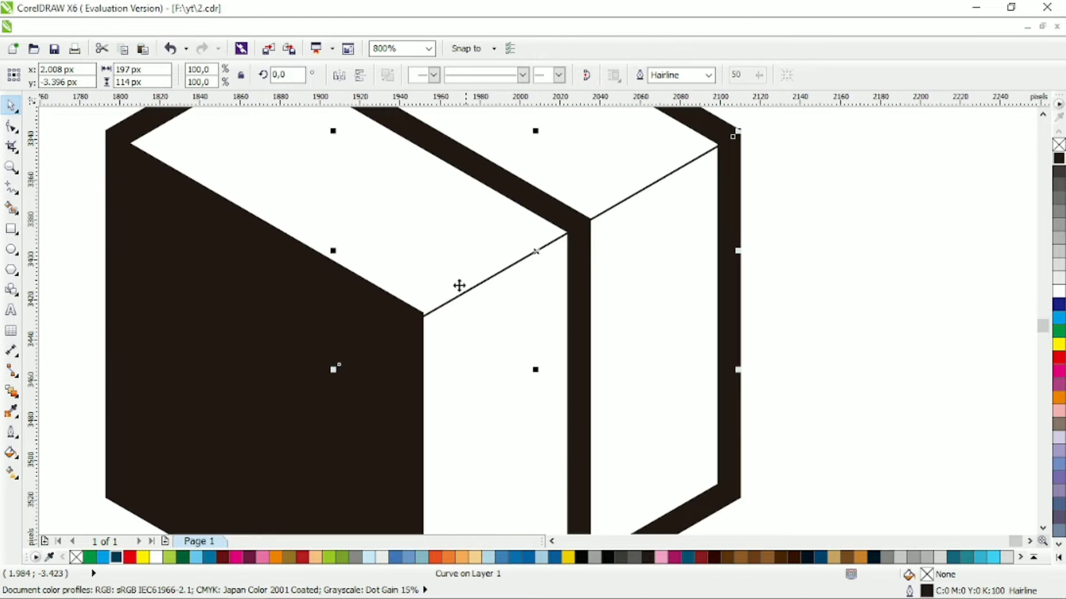
click(11, 127)
click(737, 135)
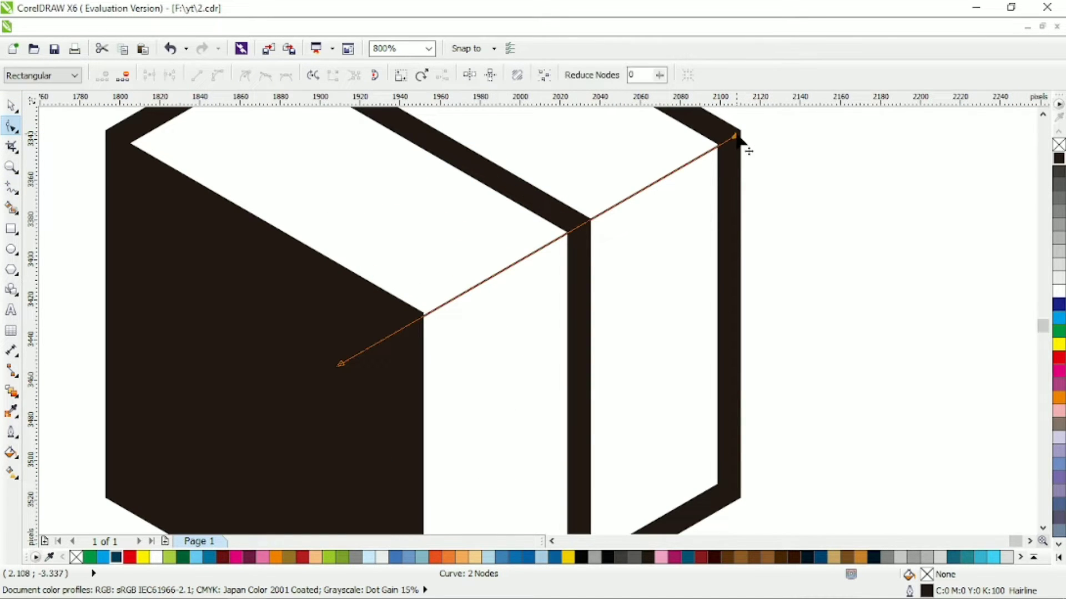
drag(344, 365, 345, 360)
click(11, 108)
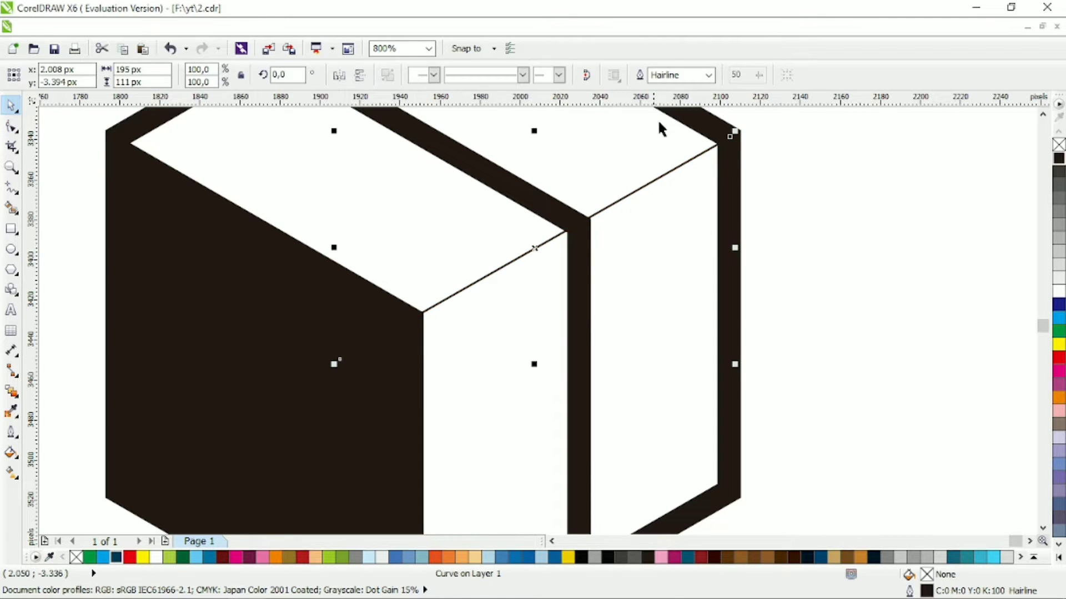
- Set the edge line's outline width to 1.0 mm and convert its outline to an object
click(709, 75)
click(691, 159)
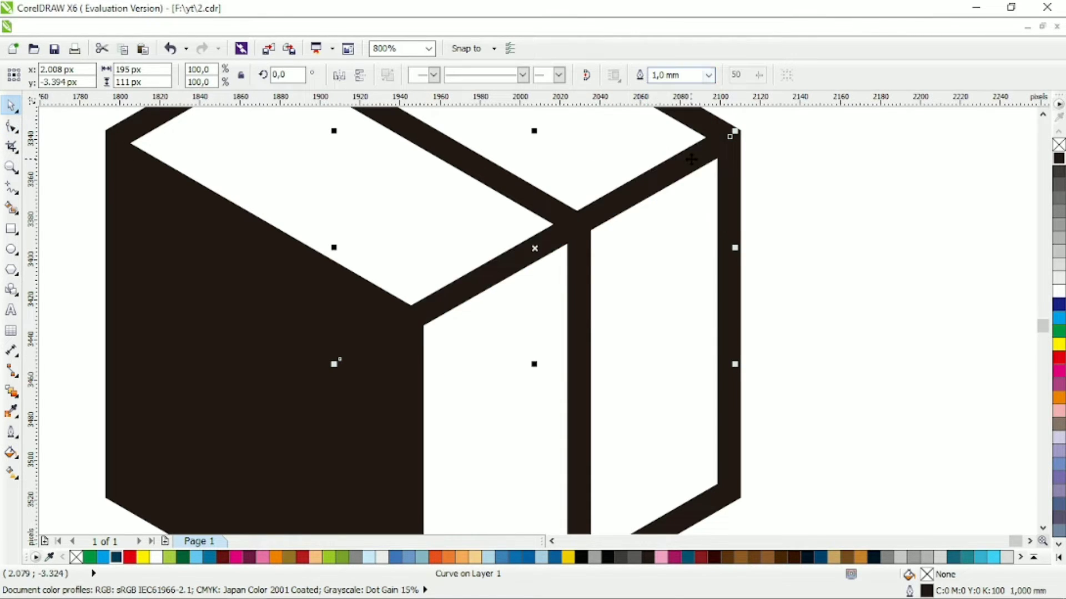
click(671, 292)
scroll(671, 292, down, 2)
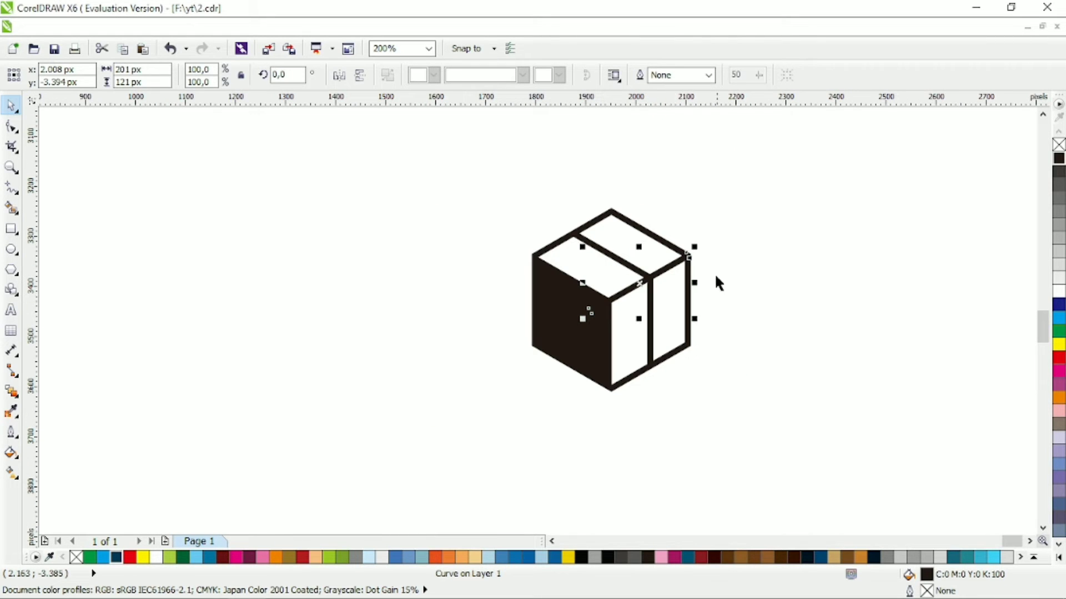
- Convert the outer hexagon's outline to an object
click(611, 238)
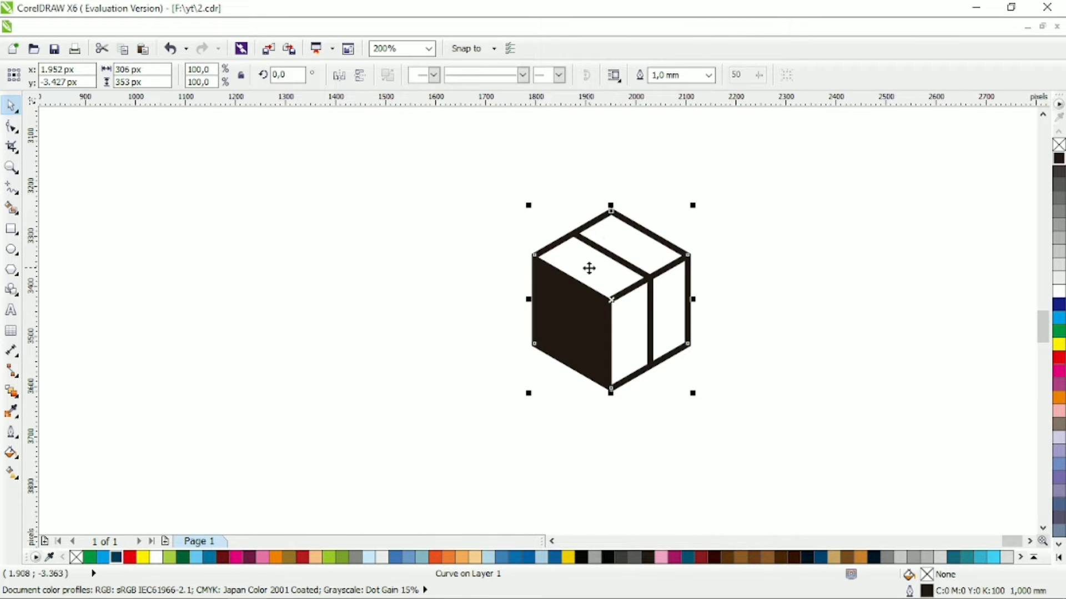
click(728, 212)
click(592, 311)
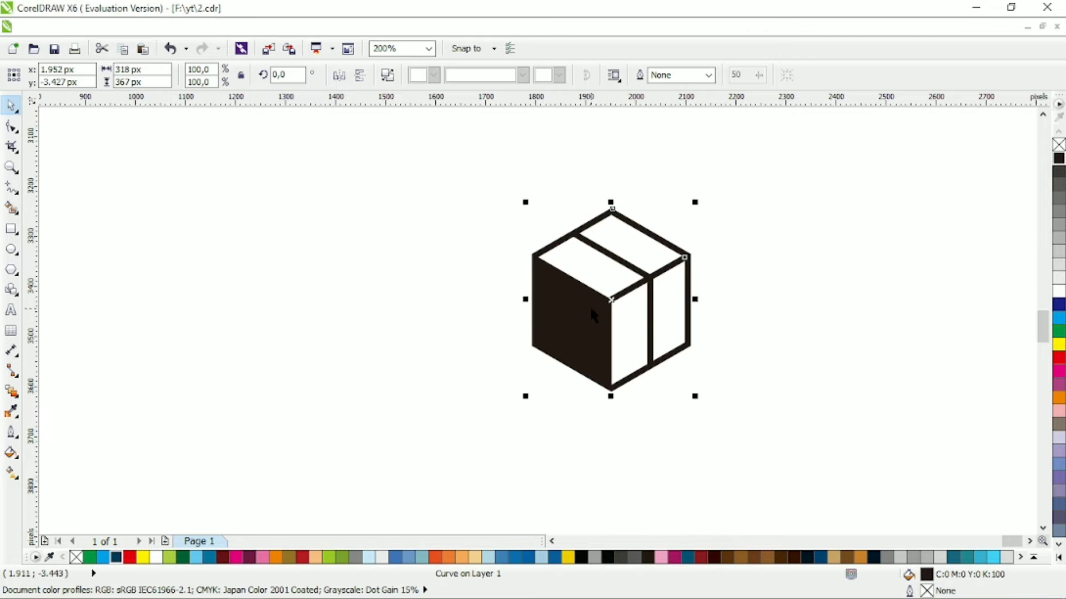
click(554, 312)
- Weld the four box pieces into one shape and shift it slightly up and to the left
drag(807, 162, 473, 444)
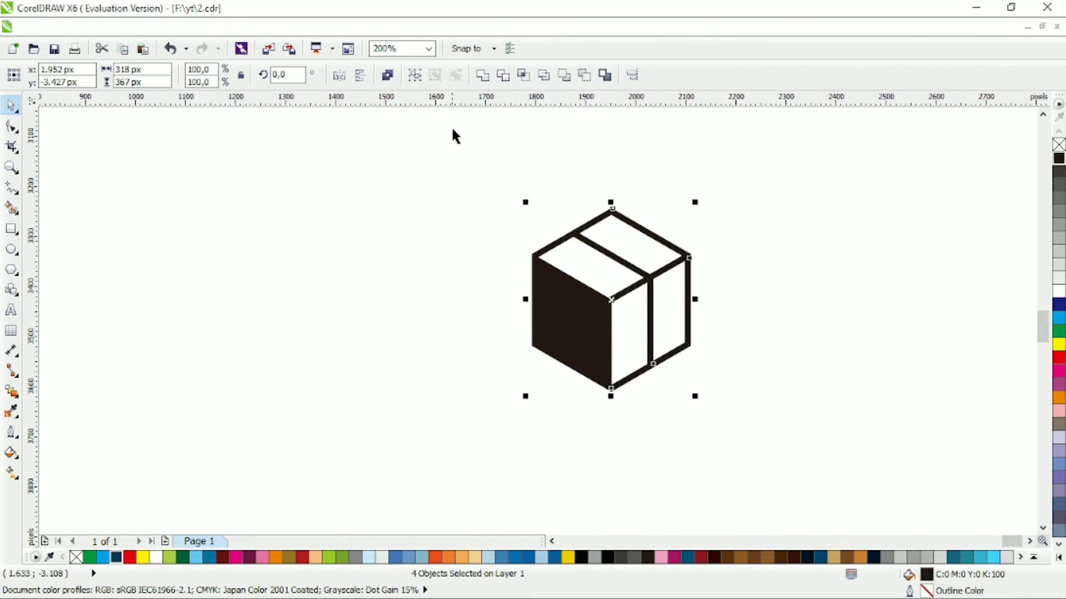
click(483, 75)
click(481, 148)
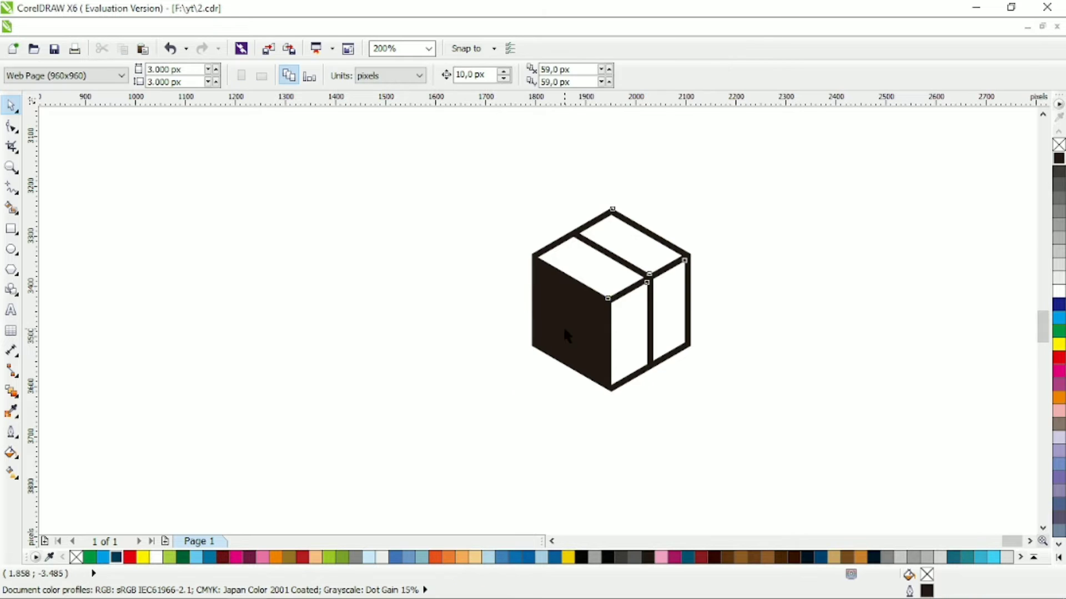
drag(564, 329, 545, 323)
click(808, 314)
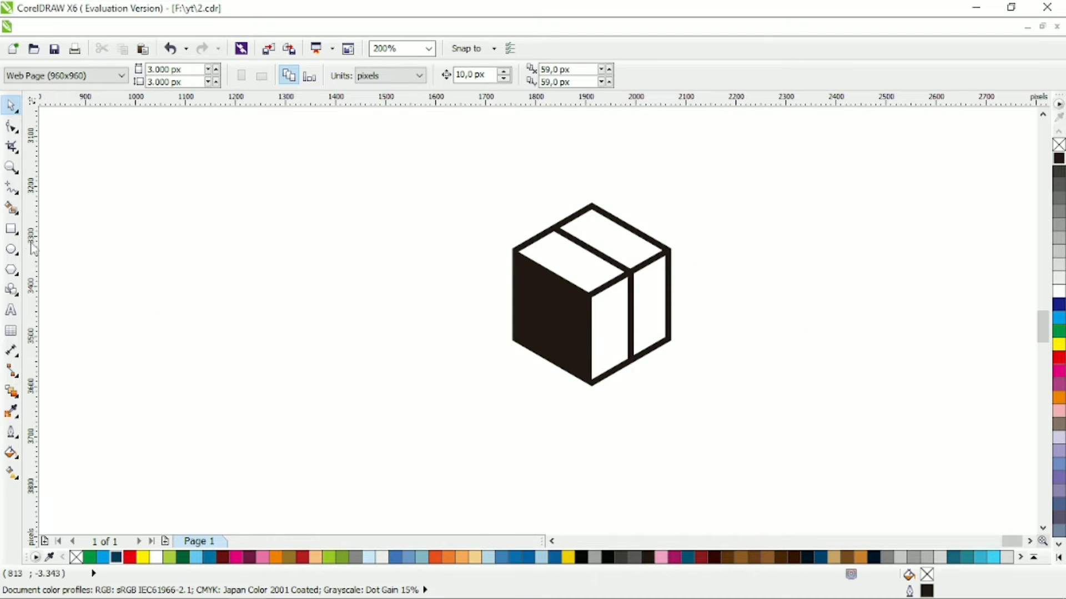
- Draw a rectangle about 163 by 27 px left of the box and round its corners to 13 px
click(11, 229)
drag(316, 268, 397, 283)
key(F10)
drag(314, 287, 339, 368)
- Duplicate the rounded rectangle four times downward to make a vertical stack of five bars
click(11, 106)
click(99, 152)
right_click(339, 294)
right_click(340, 318)
right_click(341, 347)
right_click(339, 368)
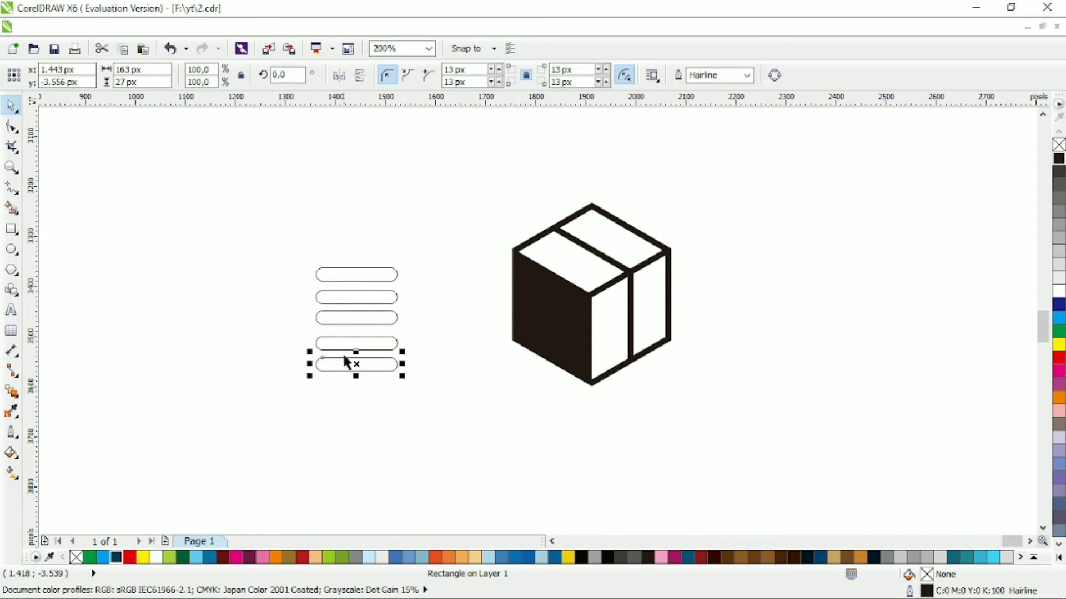
- Select all five rounded bars and duplicate them to the left as a second column
shift+click(342, 344)
shift+click(344, 318)
shift+click(342, 296)
shift+click(371, 275)
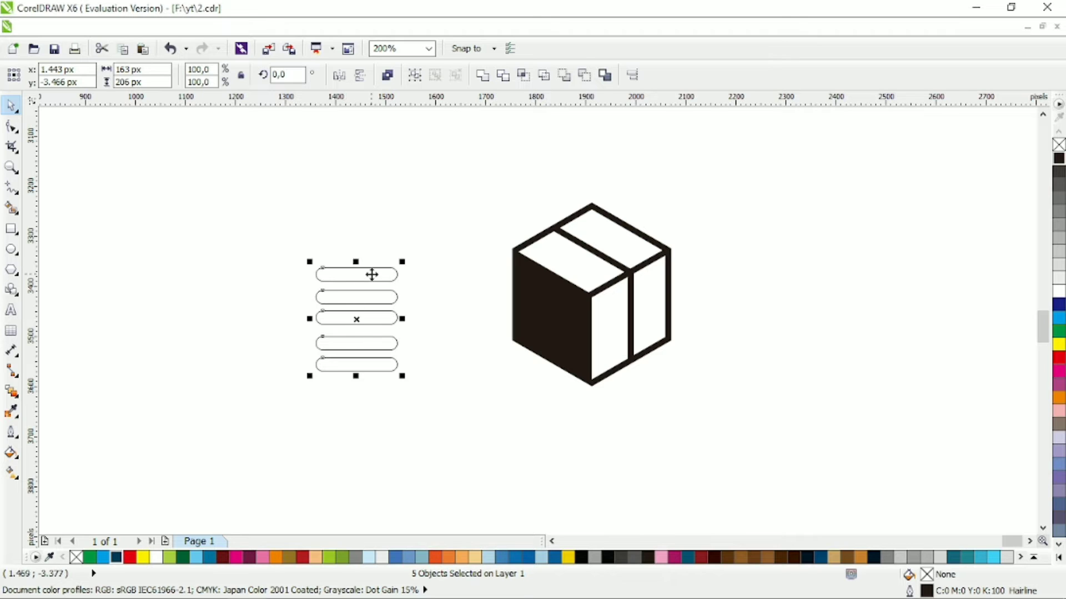
drag(372, 274, 280, 277)
right_click(281, 277)
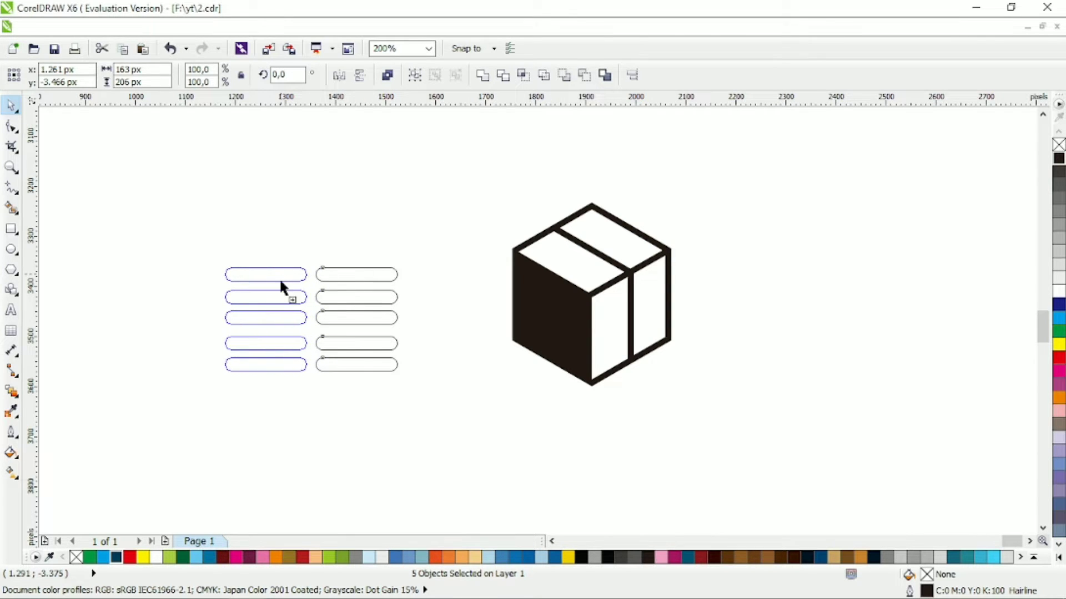
click(235, 273)
scroll(248, 285, up, 2)
click(247, 275)
drag(155, 200, 621, 491)
click(568, 220)
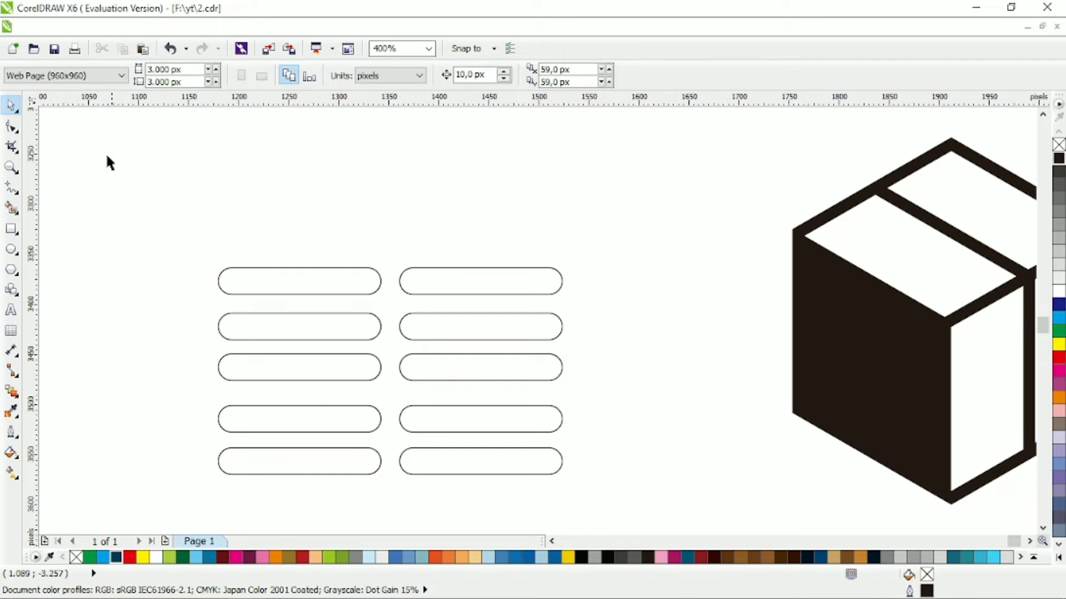
- Reshape the first row of bars by shortening the outer end and moving the gap between the two bars to the right
click(12, 127)
click(265, 268)
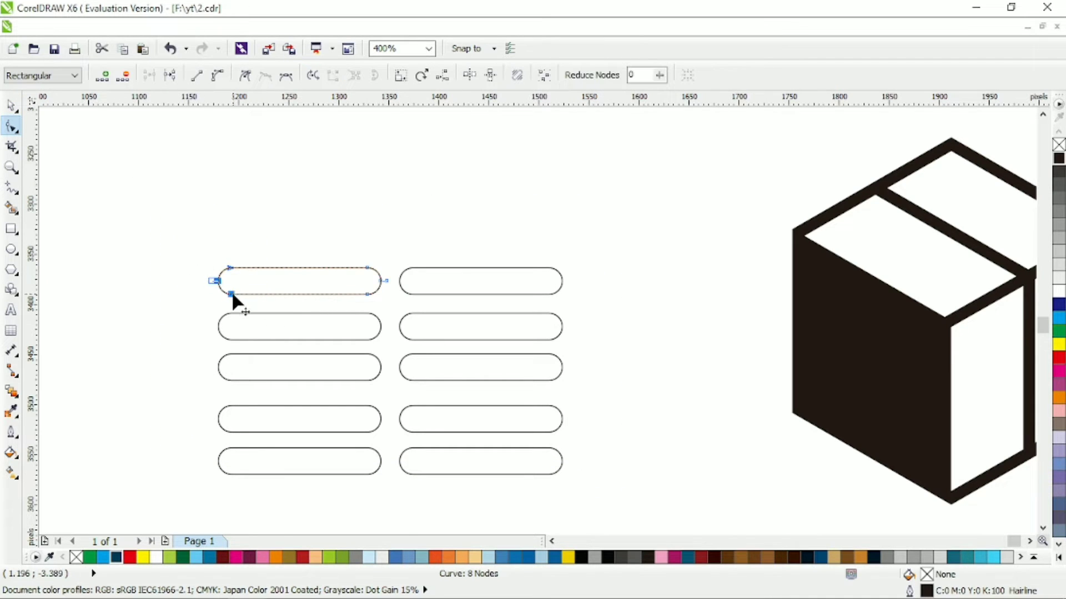
drag(232, 293, 344, 295)
shift+click(428, 269)
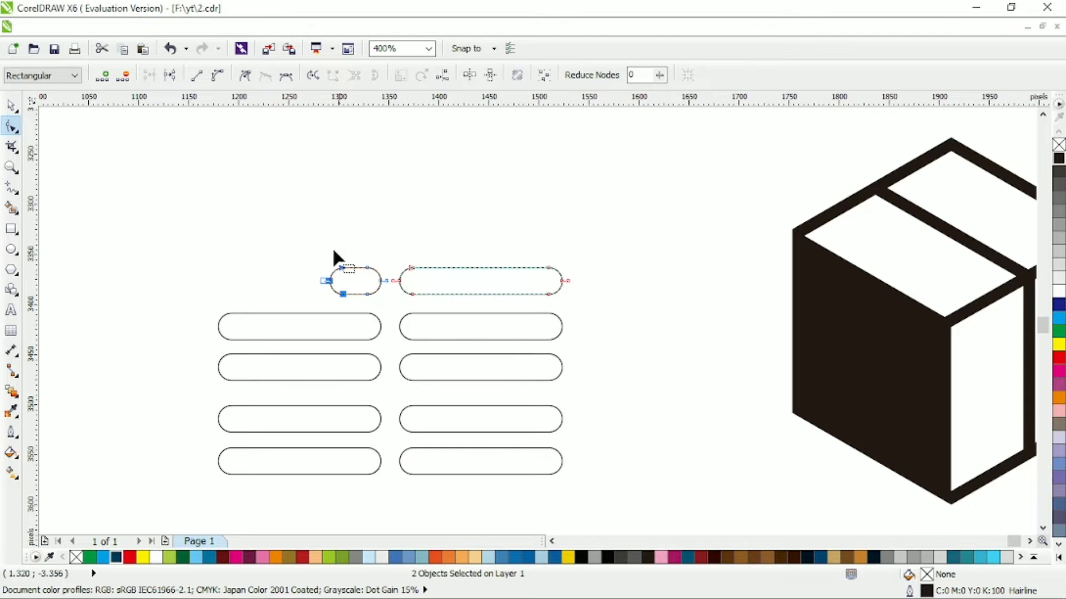
drag(291, 237, 446, 299)
- Reshape the second row by moving the gap between its bars to the left and slightly shortening the outer end
click(423, 321)
shift+click(361, 321)
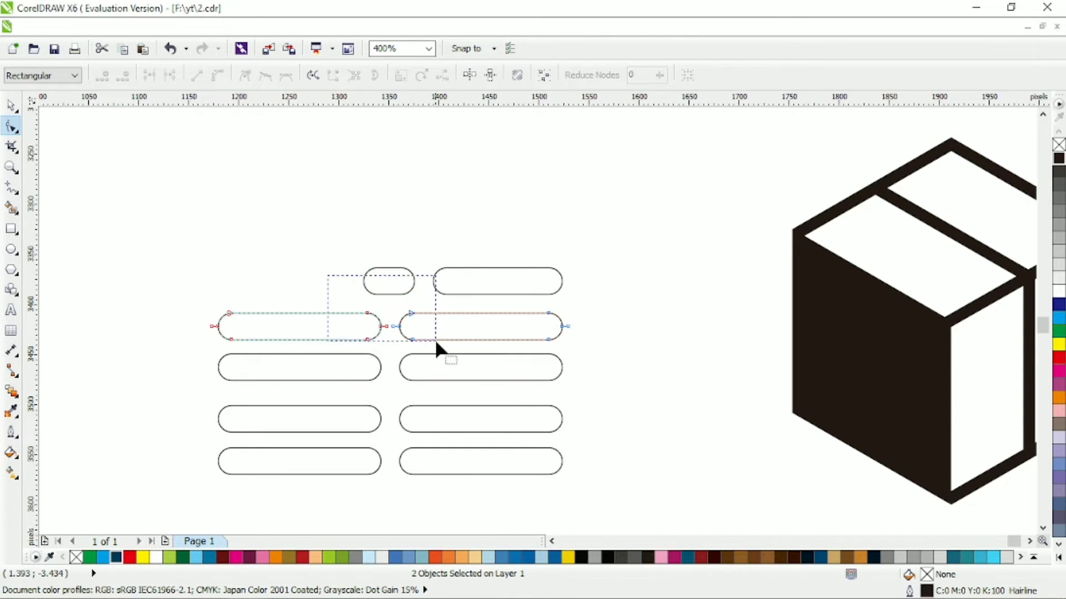
drag(436, 343, 355, 340)
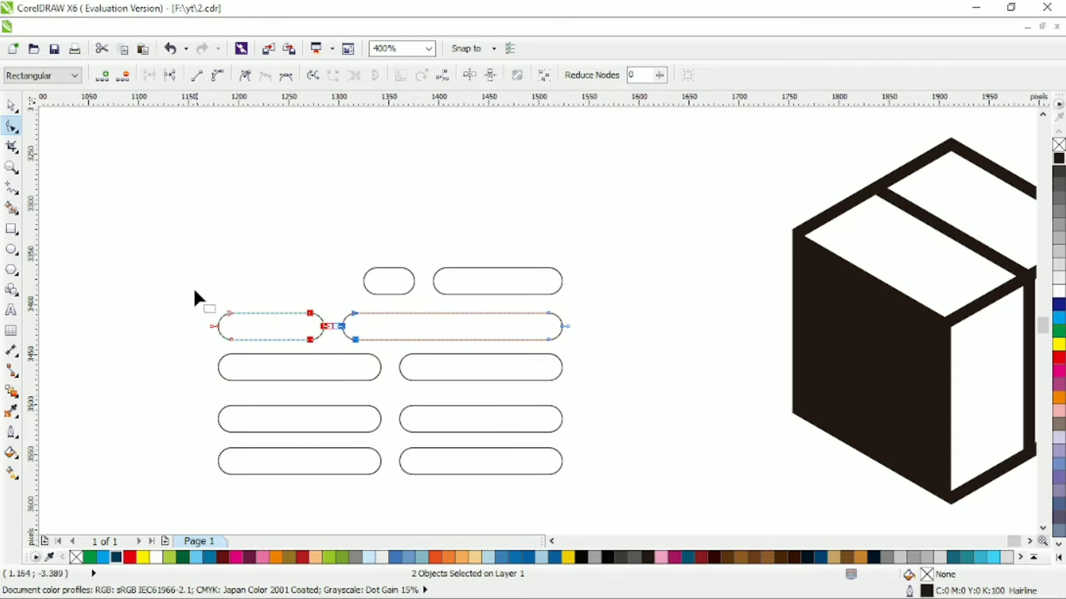
drag(193, 292, 246, 340)
- Reshape the third row by moving the gap between its bars to the right and strongly shortening the outer end
click(340, 362)
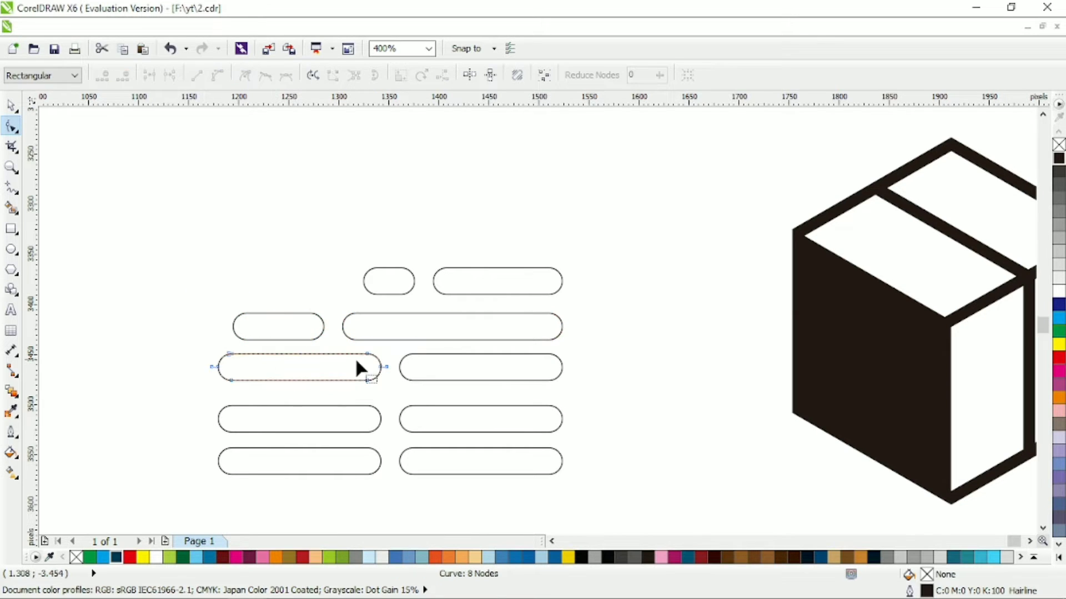
shift+click(408, 357)
drag(428, 387, 462, 383)
drag(233, 381, 432, 475)
- Move the fourth row's gap left and the fifth row's gap right, then shorten the fifth row's outer end
click(341, 406)
click(429, 407)
click(361, 448)
shift+click(431, 455)
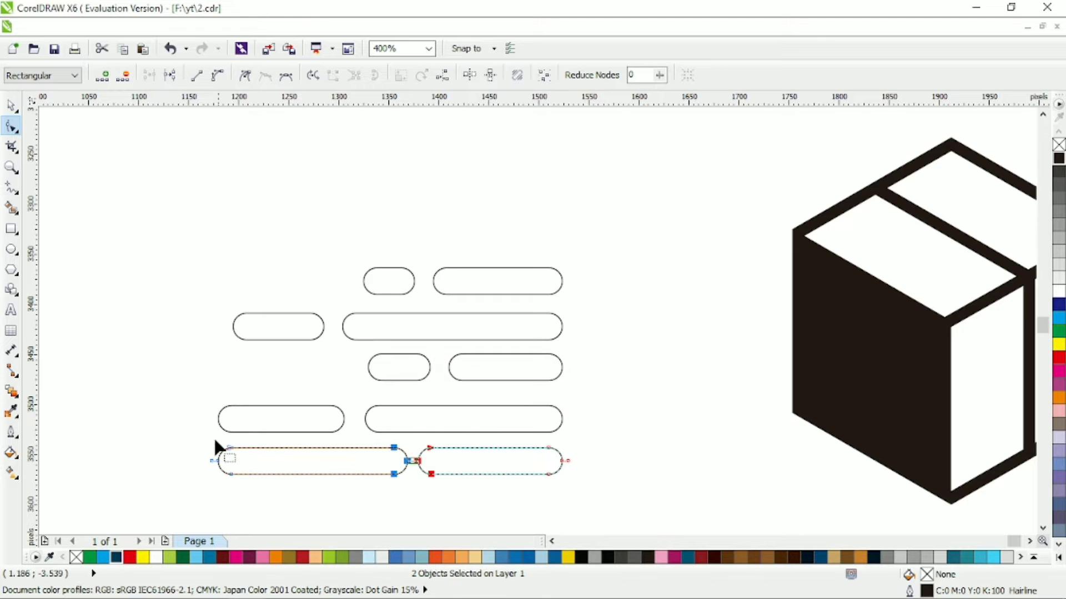
drag(214, 437, 325, 475)
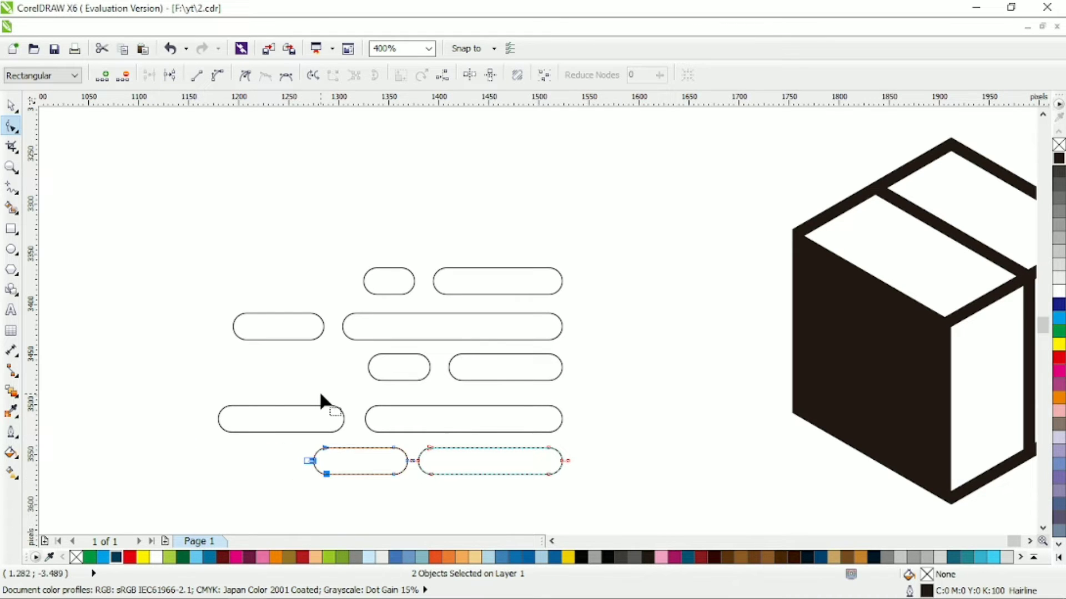
- Select all ten rounded bars and weld them into one shape
click(12, 106)
click(257, 227)
scroll(258, 226, down, 1)
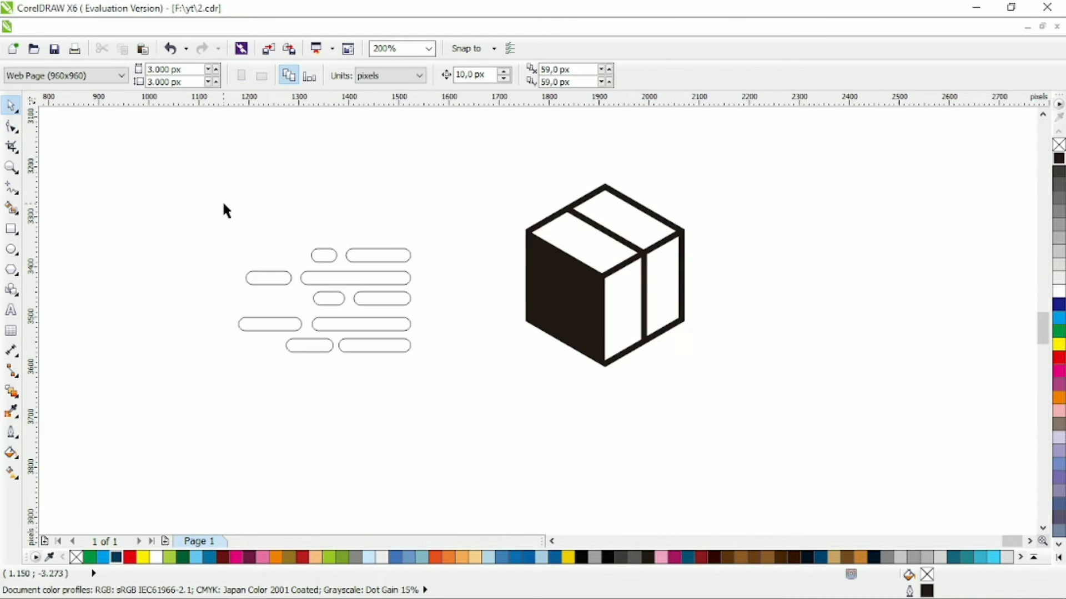
drag(224, 204, 454, 392)
click(481, 74)
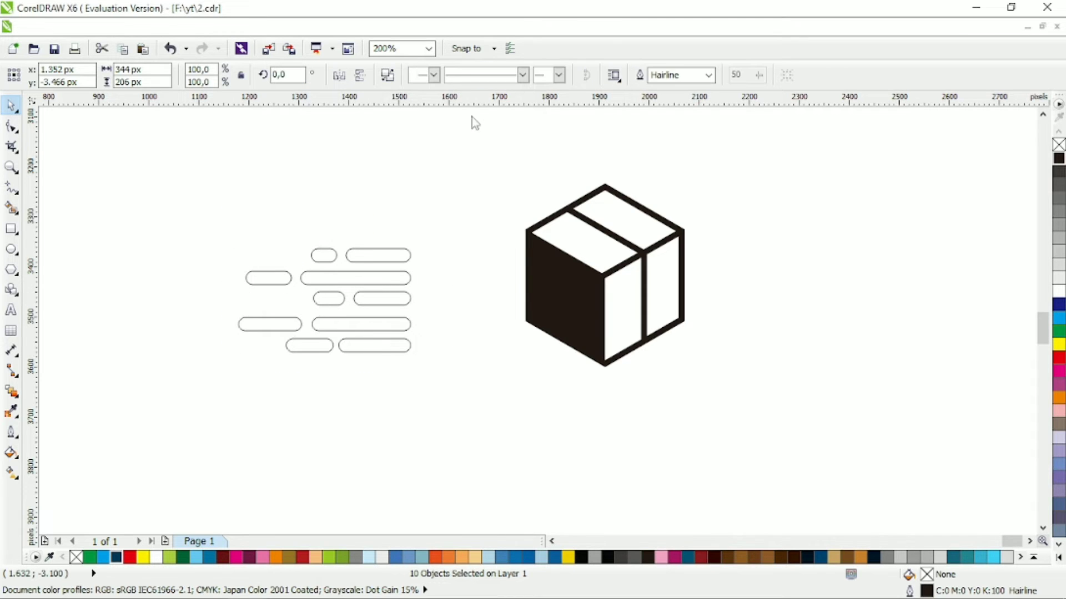
- Rotate the bars 23.1 degrees, move them against the box's dark left face, and scale them to 77.8%
click(394, 255)
drag(415, 243, 384, 222)
drag(366, 246, 513, 265)
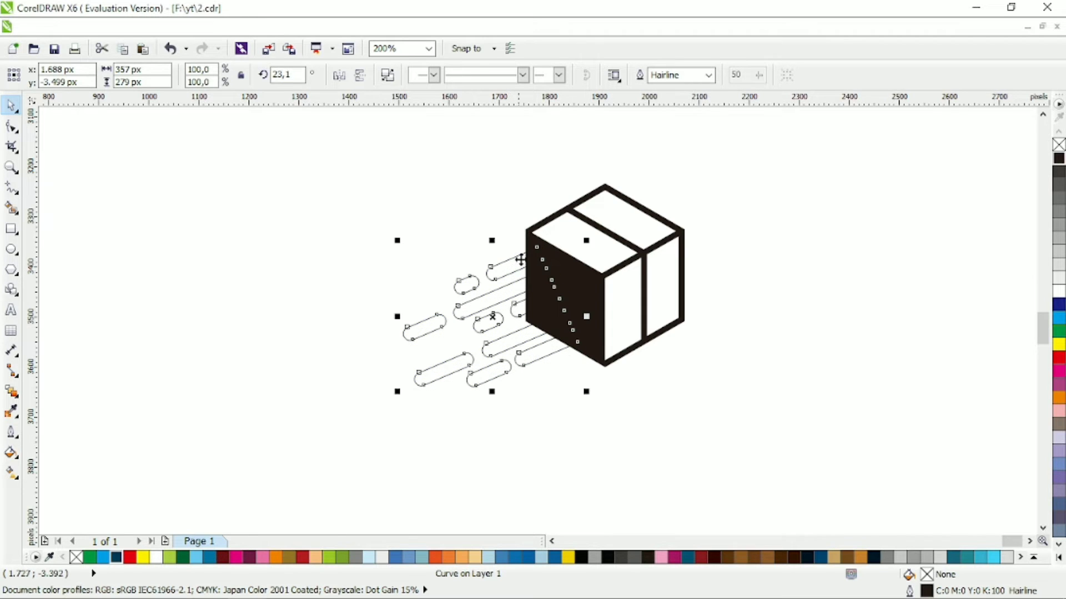
drag(584, 242, 533, 280)
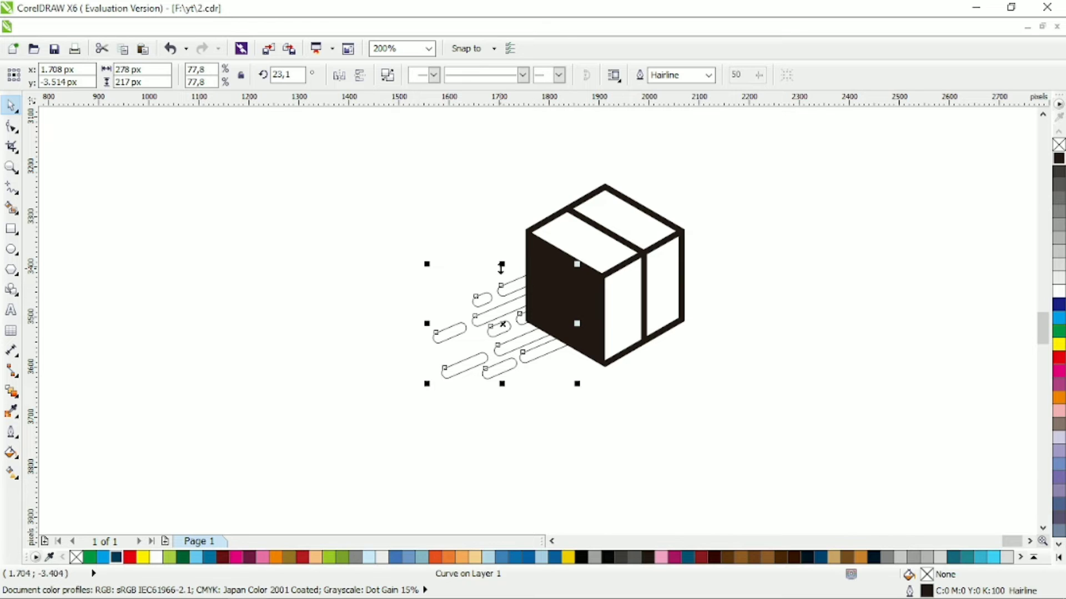
- Fill the bars with black, remove their outline, and break them apart into separate objects
click(1058, 159)
right_click(1059, 145)
click(922, 192)
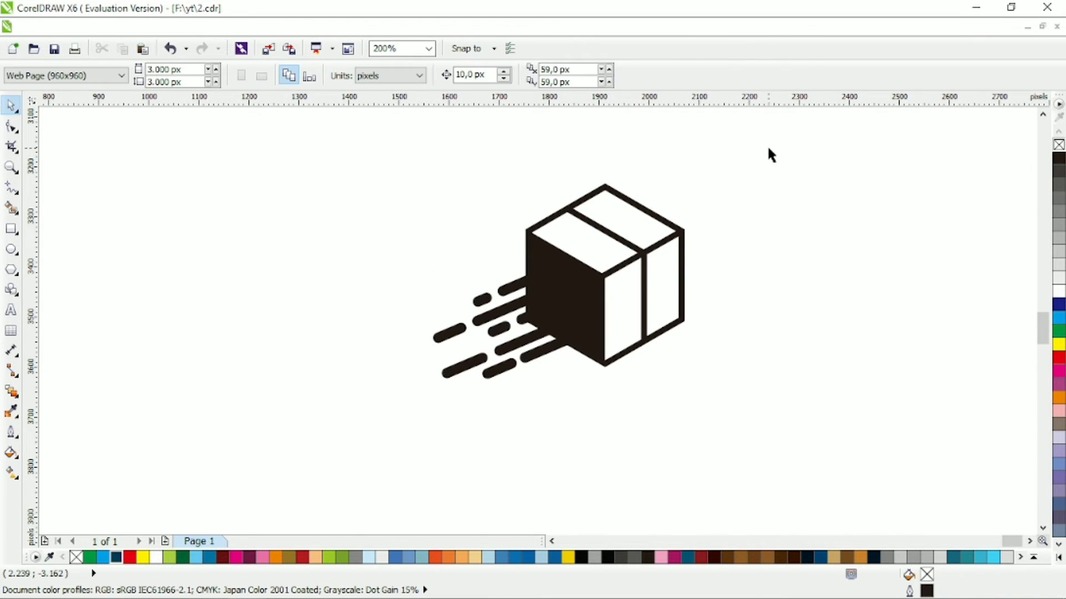
click(526, 360)
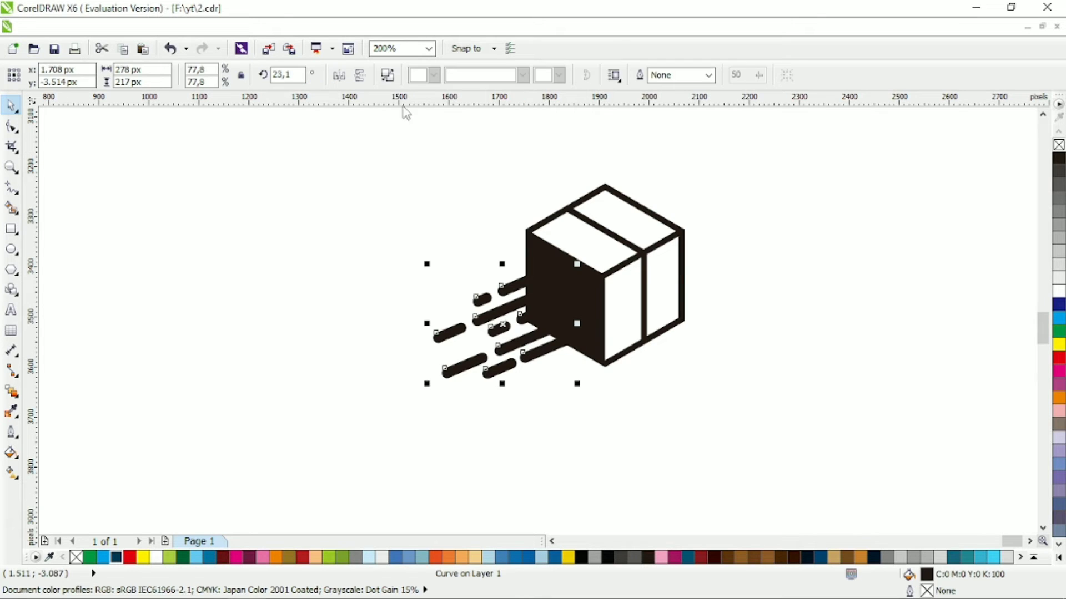
click(389, 79)
click(431, 158)
- Move the lowest pair of bars down and to the right, and move the top pair upward
click(544, 350)
shift+click(506, 377)
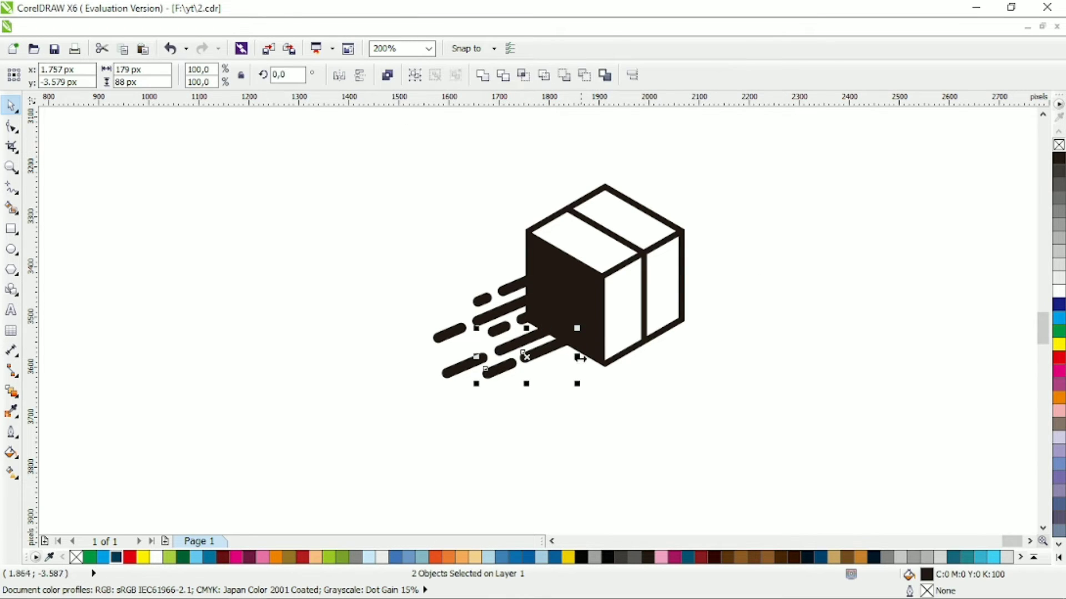
drag(549, 352, 564, 362)
click(670, 390)
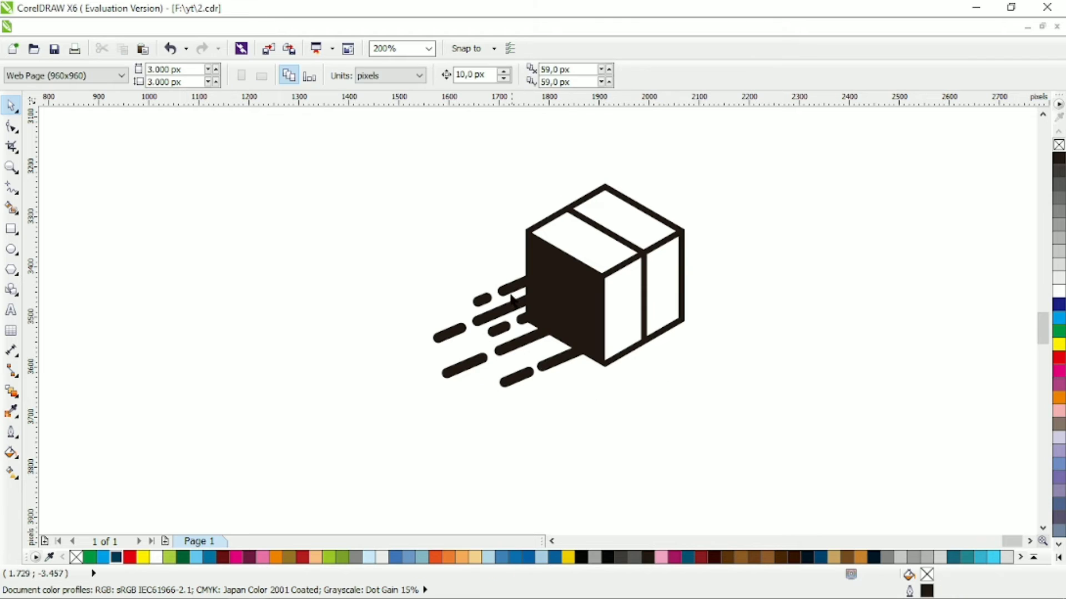
click(508, 291)
shift+click(488, 299)
drag(498, 290, 506, 268)
- Shift the fourth pair of bars slightly down and right, and the second pair up and right, to even out the spacing
click(508, 349)
shift+click(473, 364)
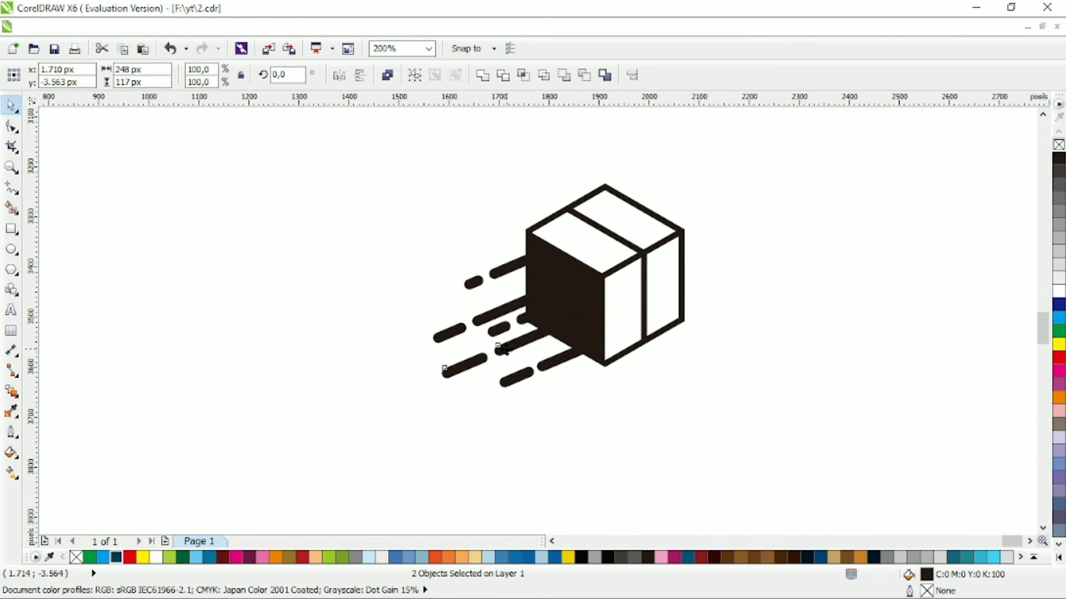
drag(505, 351, 508, 355)
click(463, 333)
shift+click(461, 329)
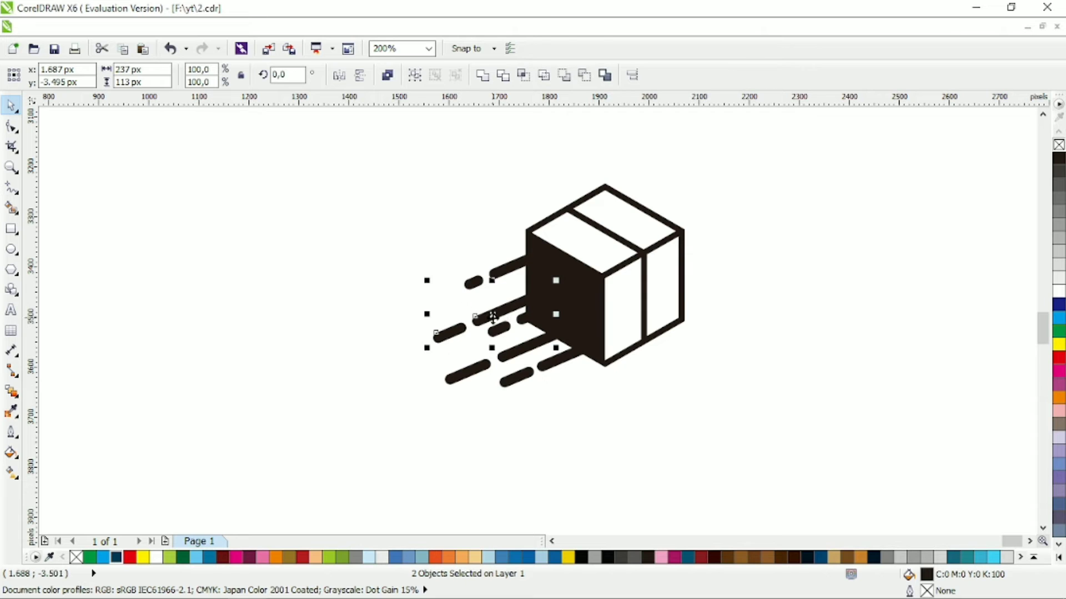
drag(492, 317, 511, 303)
click(387, 292)
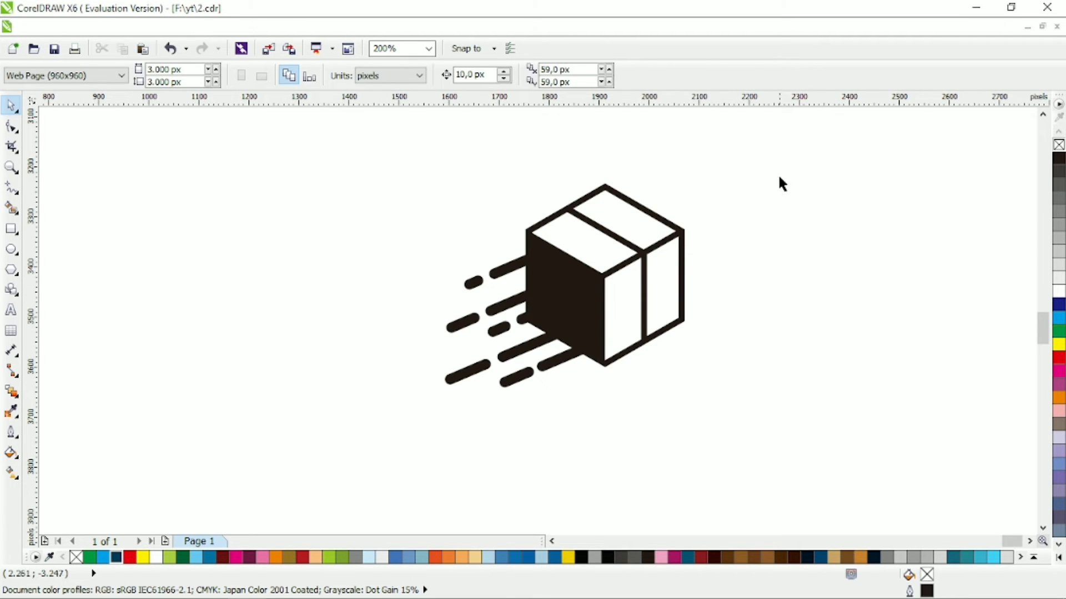
- Select the box and all the bars and combine them into a single curve
drag(780, 160, 333, 452)
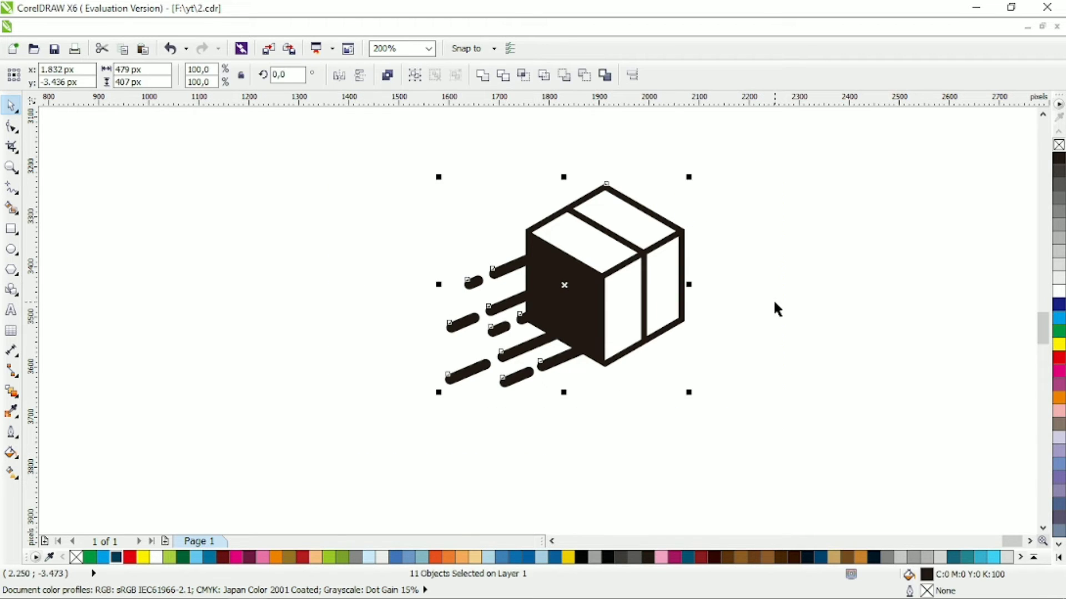
click(777, 308)
drag(377, 147, 774, 420)
key(ctrl+l)
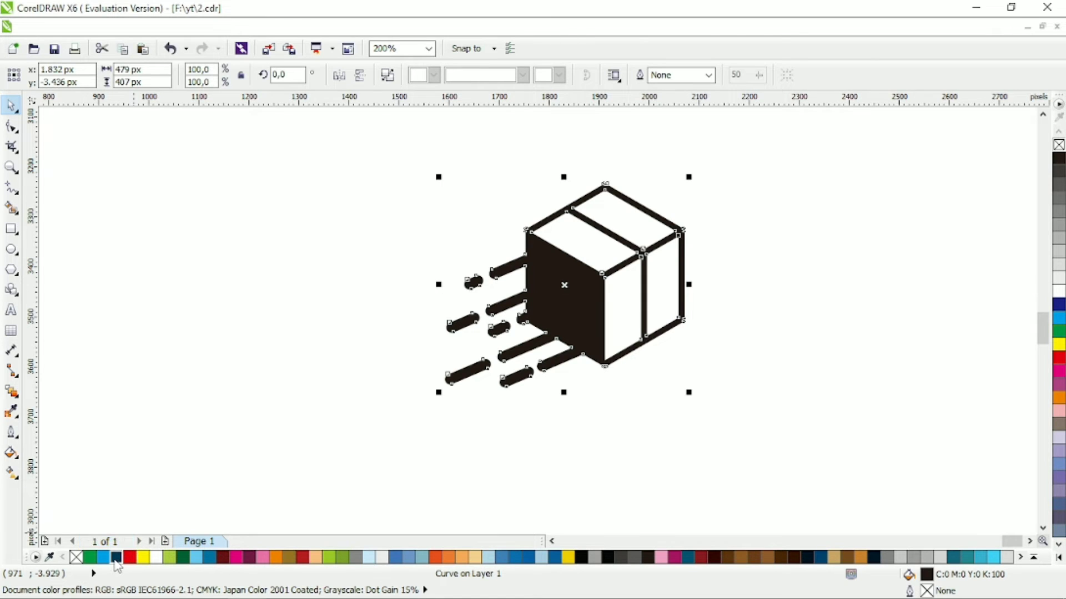
- Fill the logo with a linear gradient running from dark blue C100 M81 Y54 K20 at the lower left to green at the upper right
click(116, 558)
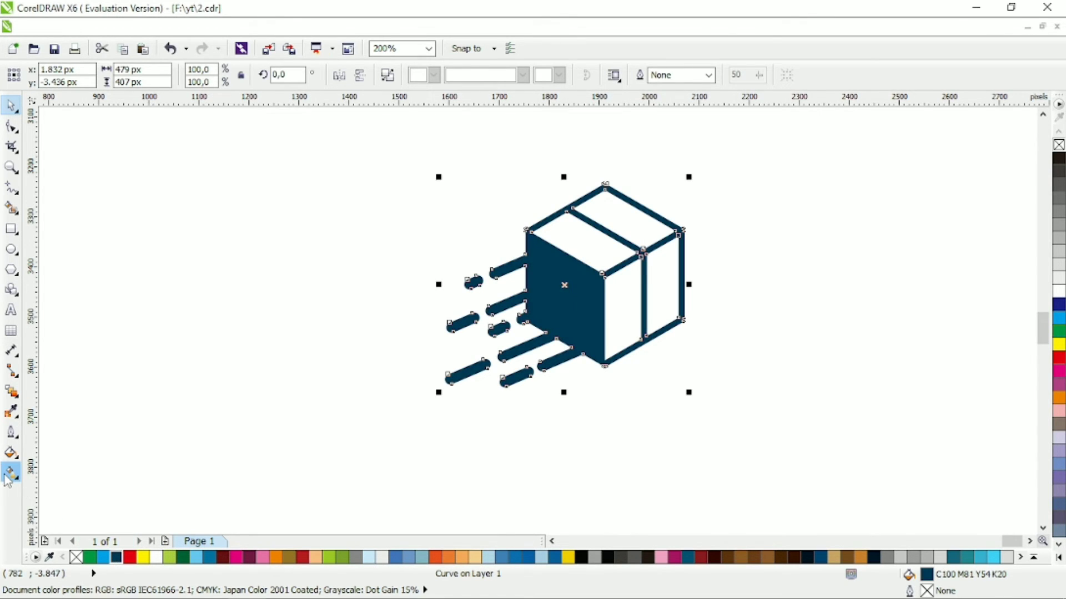
click(11, 472)
drag(508, 337, 703, 191)
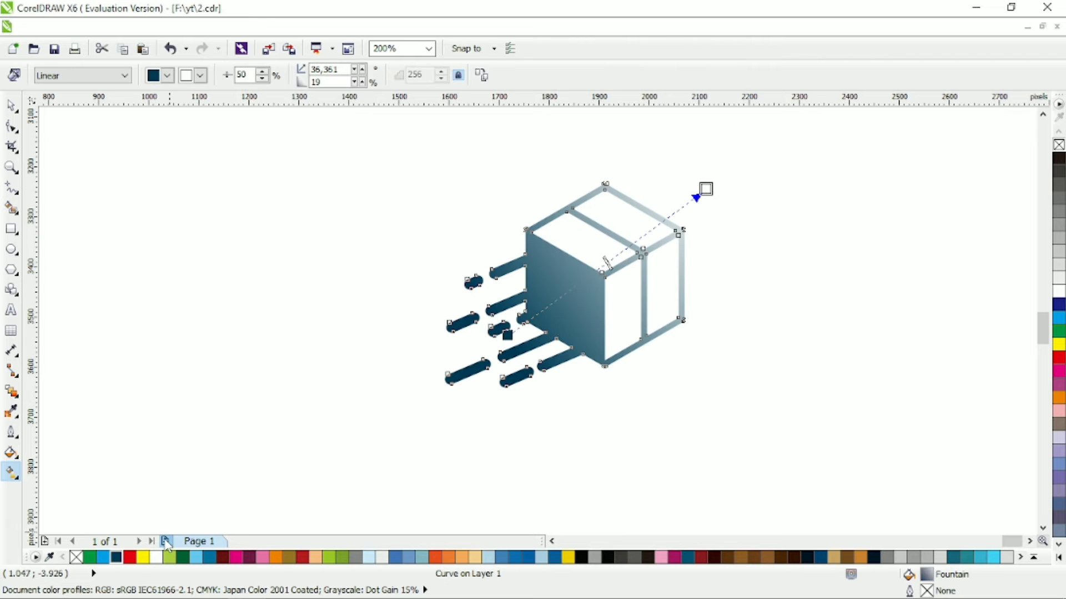
click(89, 557)
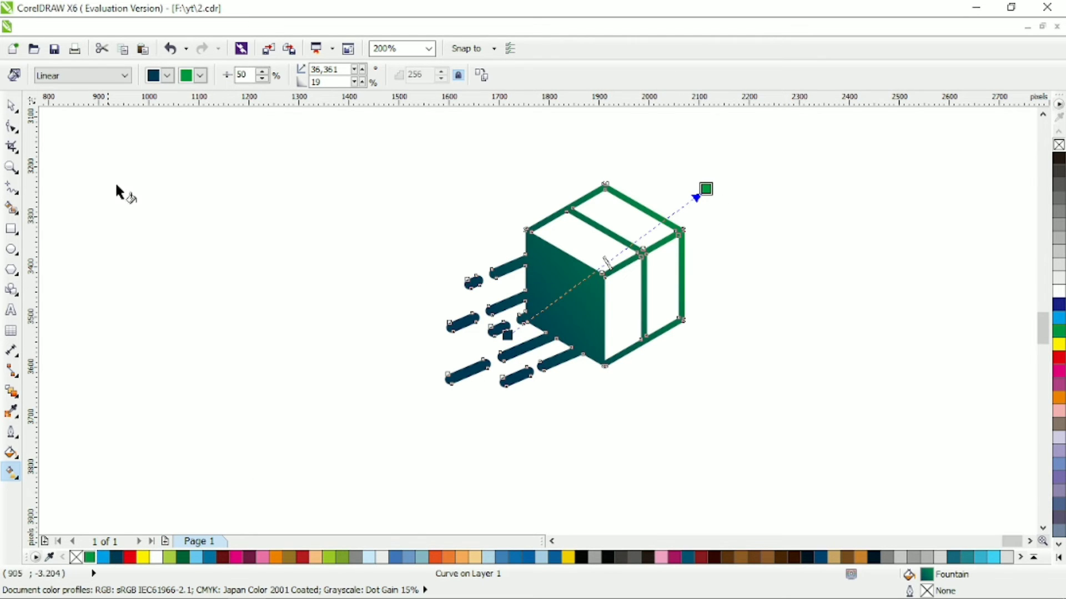
mouse_move(480, 358)
mouse_down()
mouse_move(681, 219)
mouse_move(673, 186)
mouse_move(659, 199)
mouse_up()
- Scale the logo down proportionally and deselect it
key(space)
drag(645, 251, 637, 238)
click(708, 243)
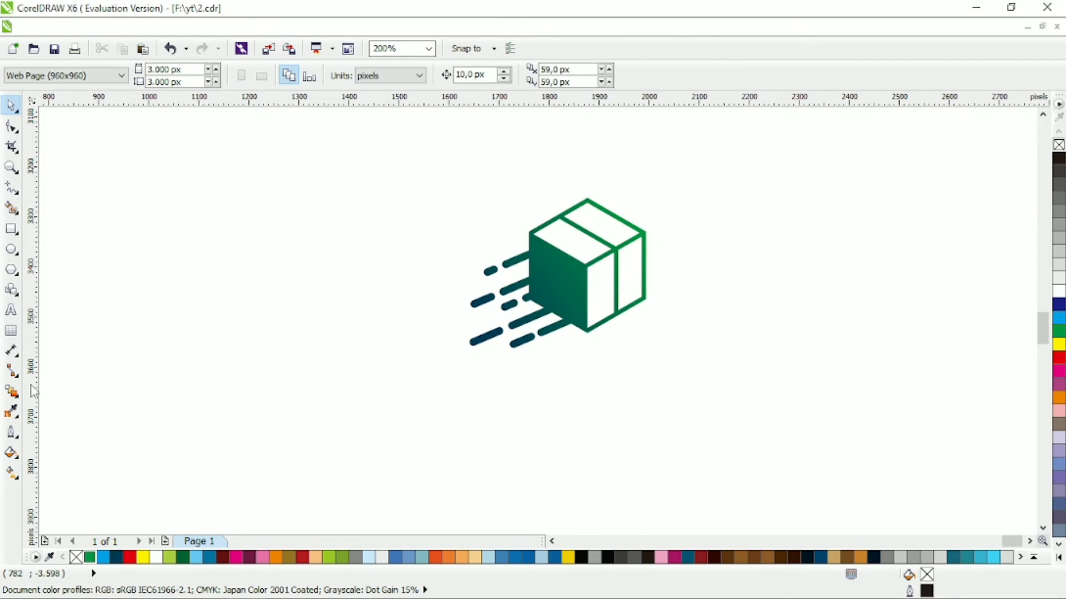
- Add the artistic text FASTDELIVERY below the logo
click(11, 310)
click(435, 415)
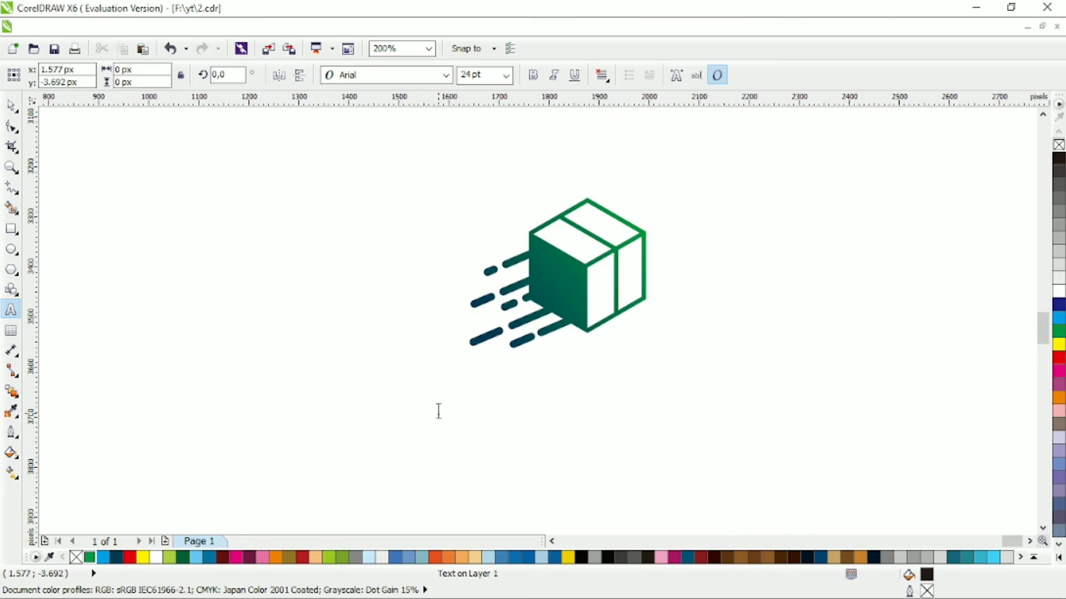
text(FATDE)
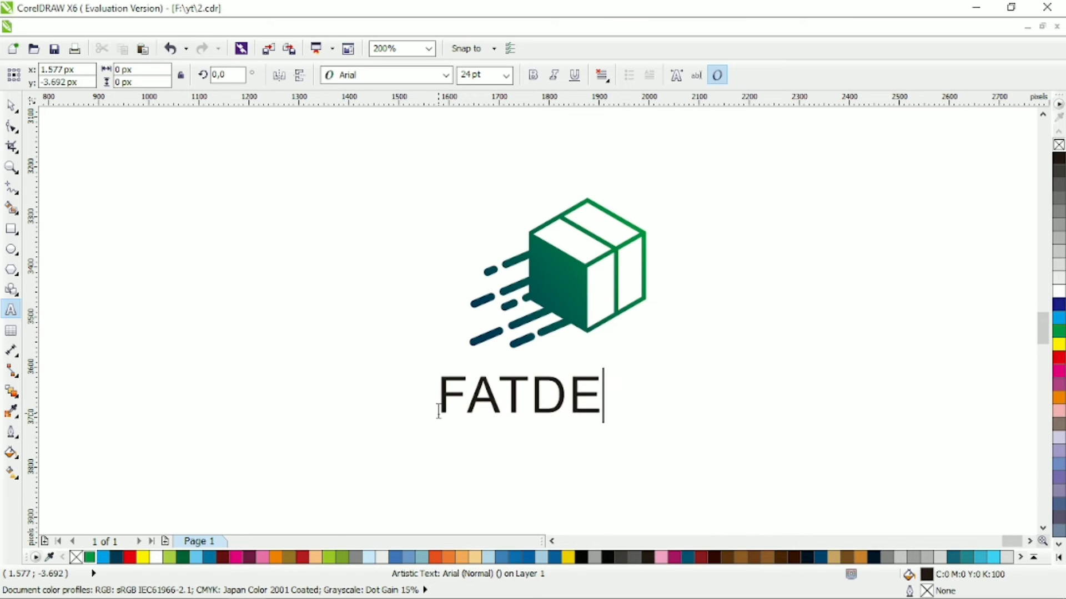
text(LIVERY)
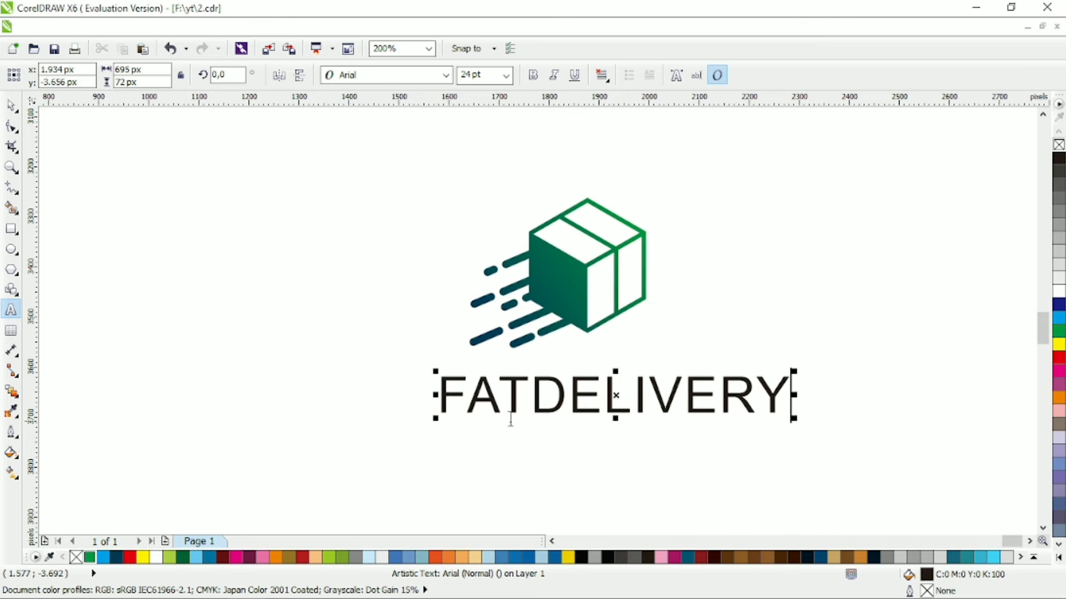
click(507, 399)
text(S)
click(12, 105)
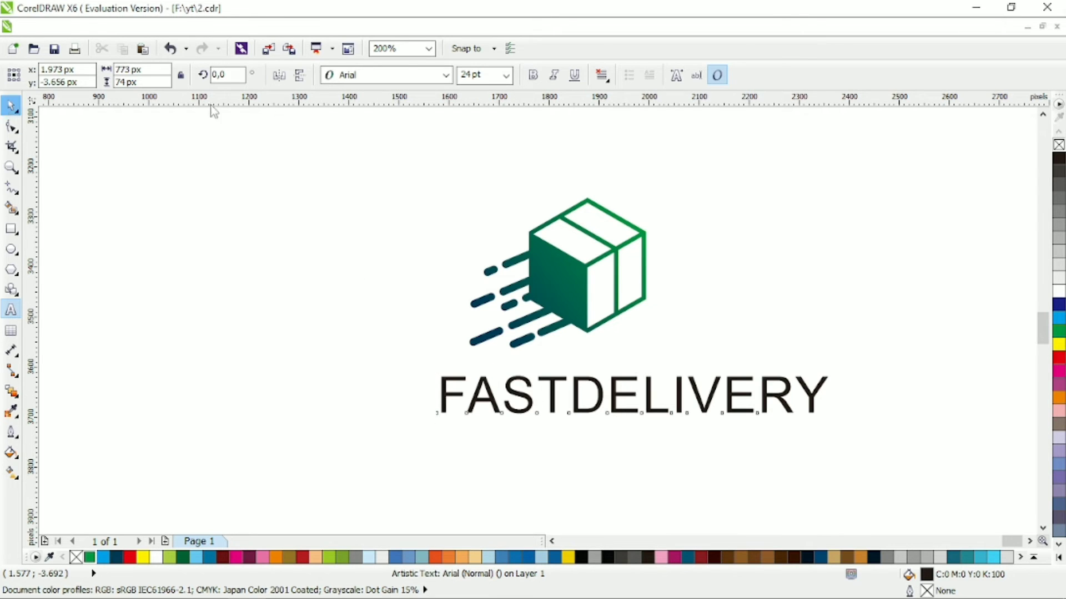
- Set the FASTDELIVERY text in Calibri Light and the word DELIVERY in Calibri Bold
click(445, 75)
click(427, 110)
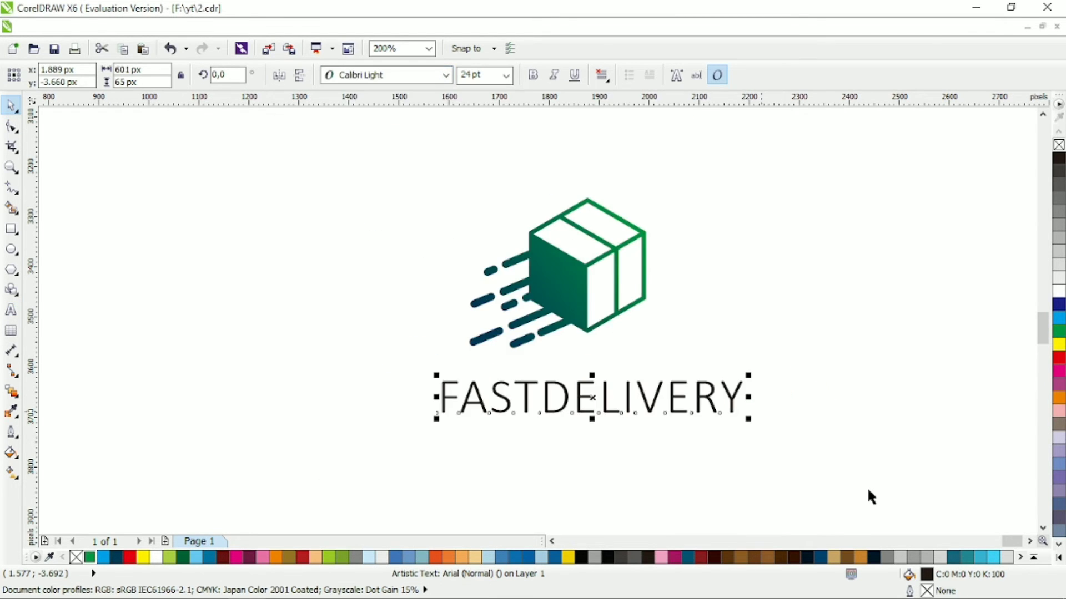
double_click(565, 410)
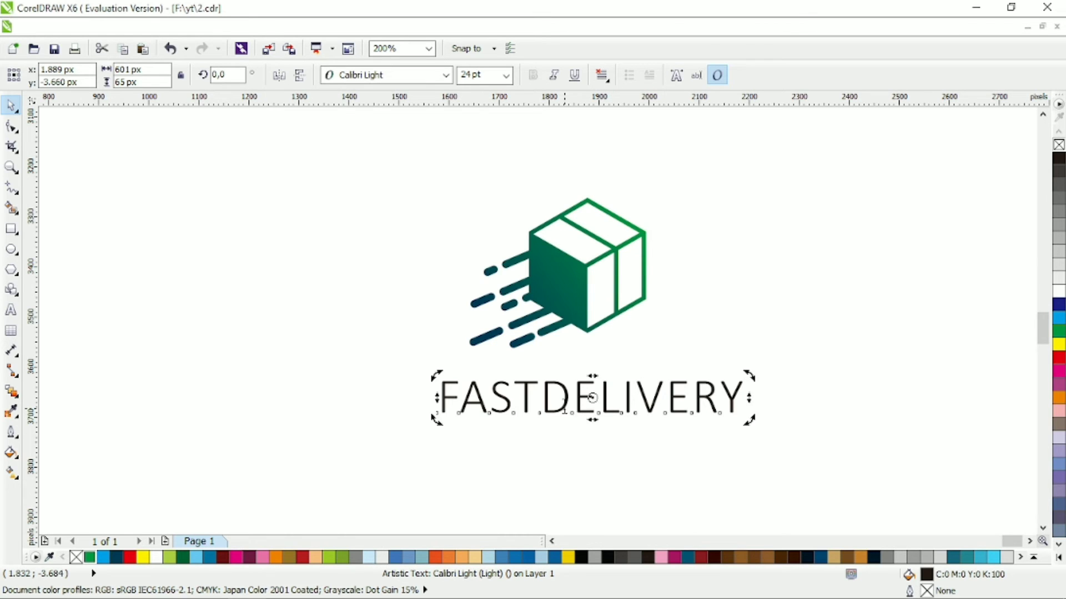
drag(538, 395, 767, 394)
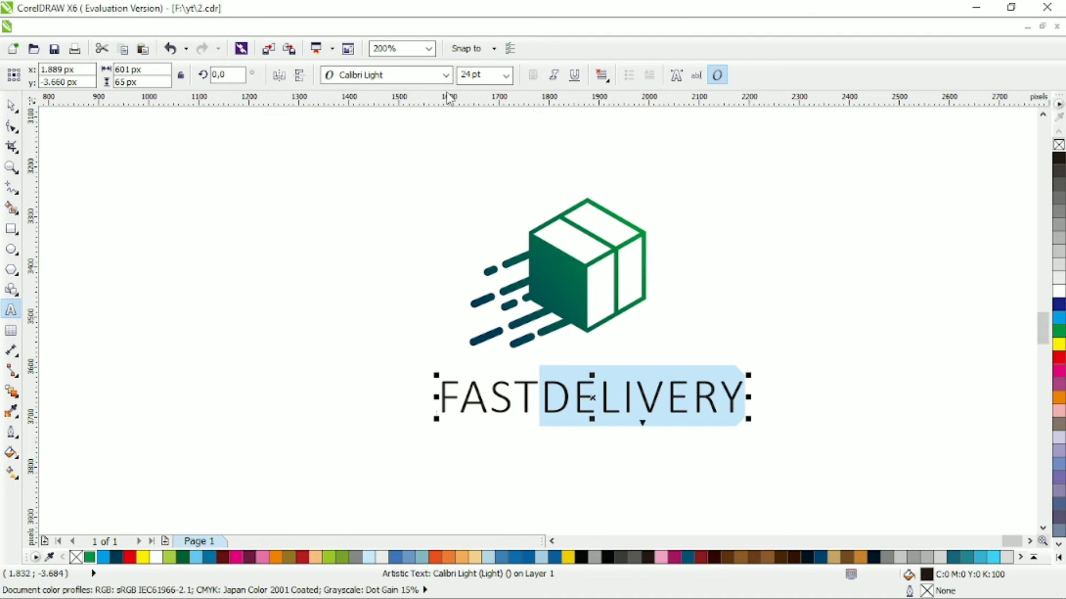
click(445, 75)
mouse_move(436, 122)
click(666, 152)
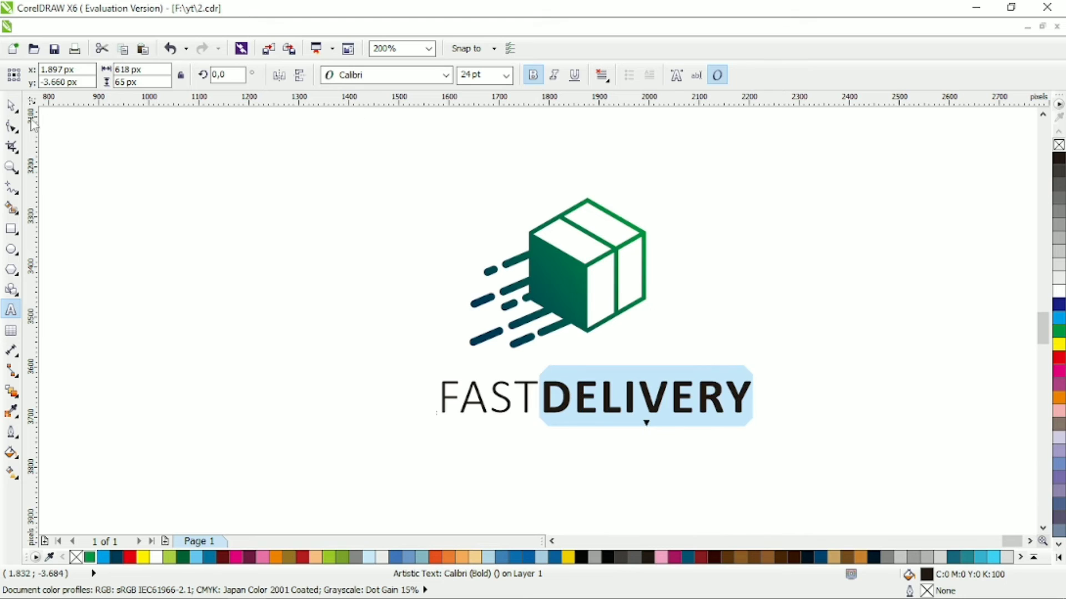
- Scale the FASTDELIVERY text down to 17.474 pt and place a copy directly below it
click(11, 106)
drag(759, 422, 642, 425)
right_click(642, 425)
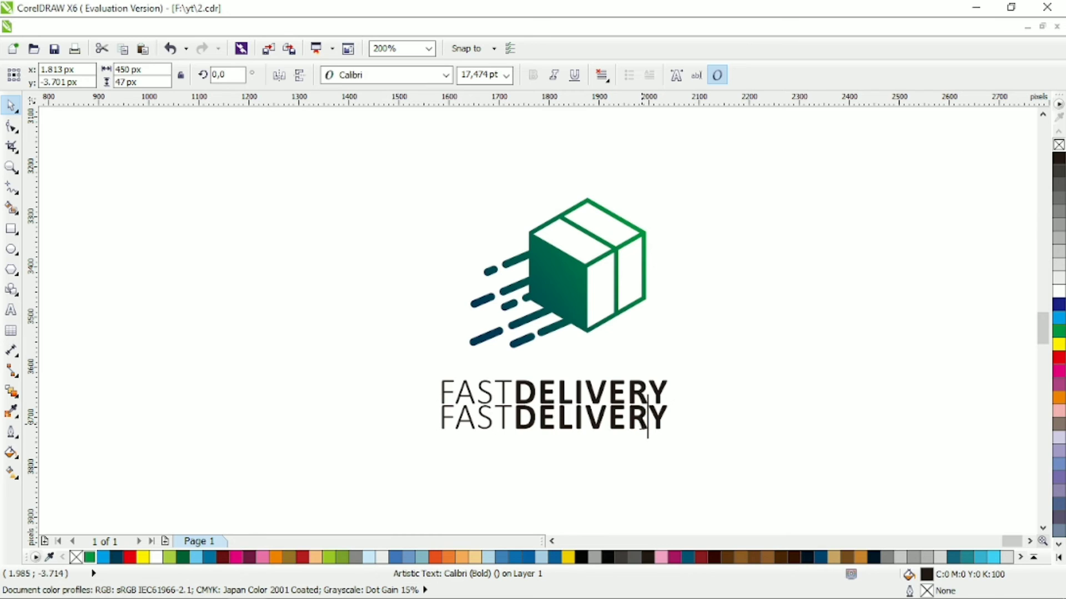
- Replace the lower copy's text with LOGO DESIGN and set it in bold Calibri
key(F8)
text(LOGO DESIGN)
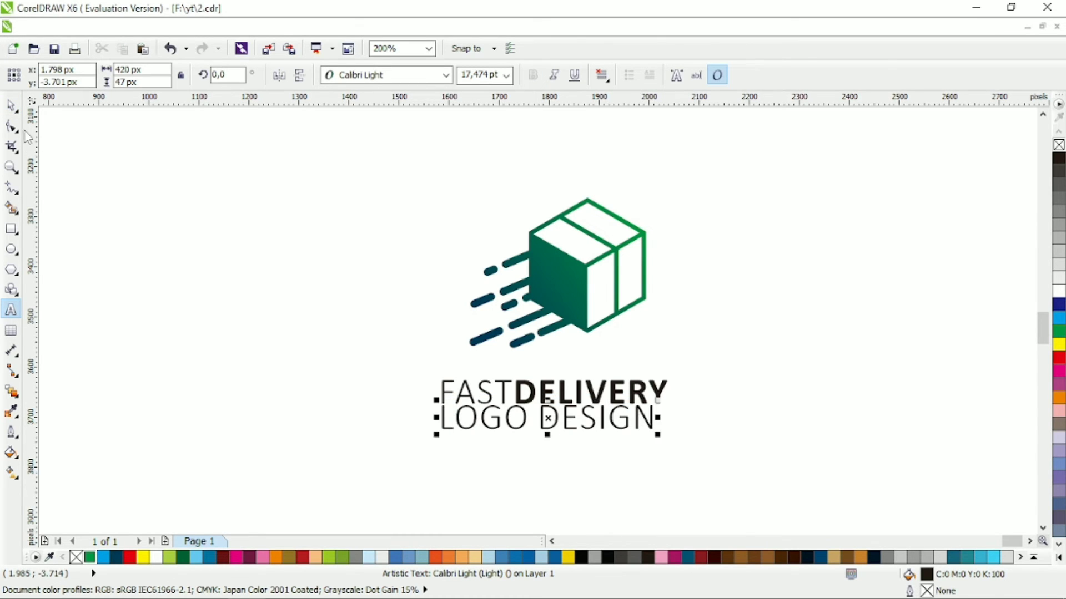
click(11, 105)
click(445, 75)
mouse_move(436, 114)
click(657, 107)
key(ctrl+b)
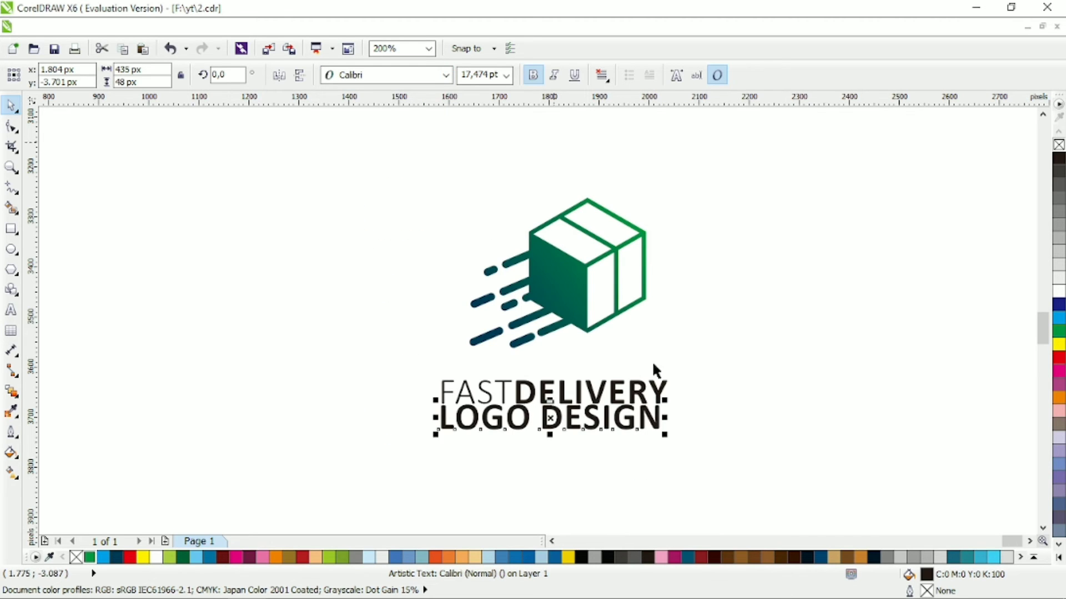
- Scale the LOGO DESIGN text down to 5.766 pt and place it just below the word FAST
drag(665, 435, 520, 443)
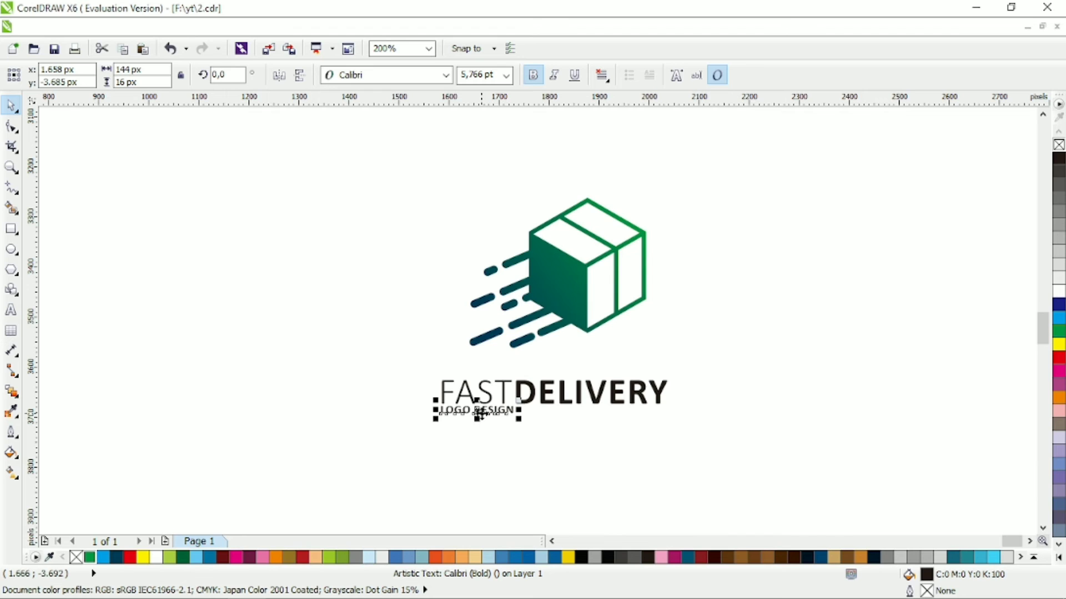
drag(479, 413, 481, 418)
- Centre both text lines horizontally with the box emblem and set their text alignment to Center
drag(397, 441, 746, 240)
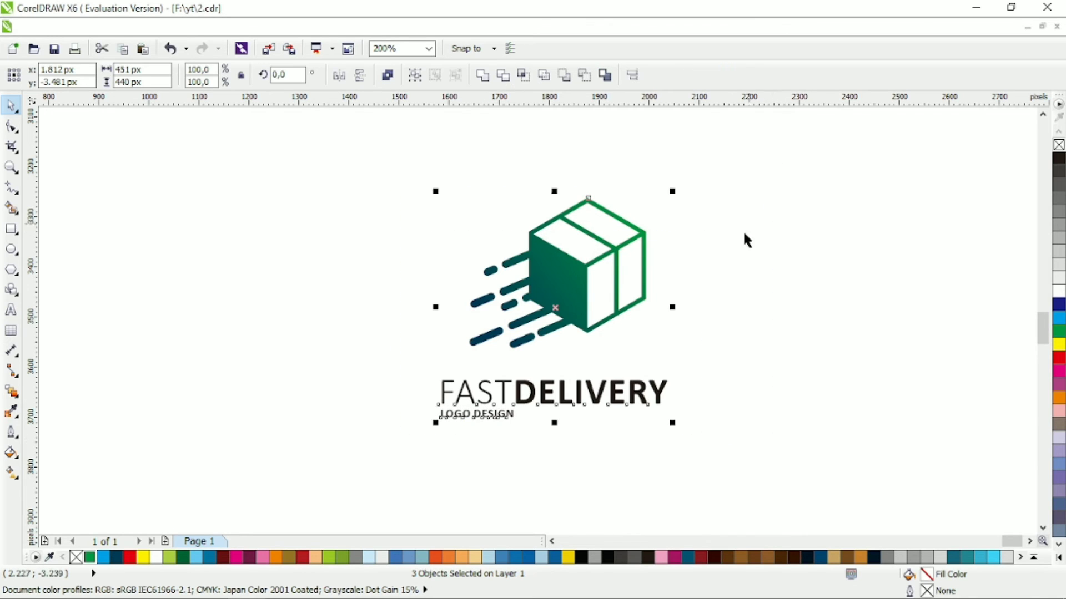
key(c)
drag(728, 359, 371, 458)
click(602, 75)
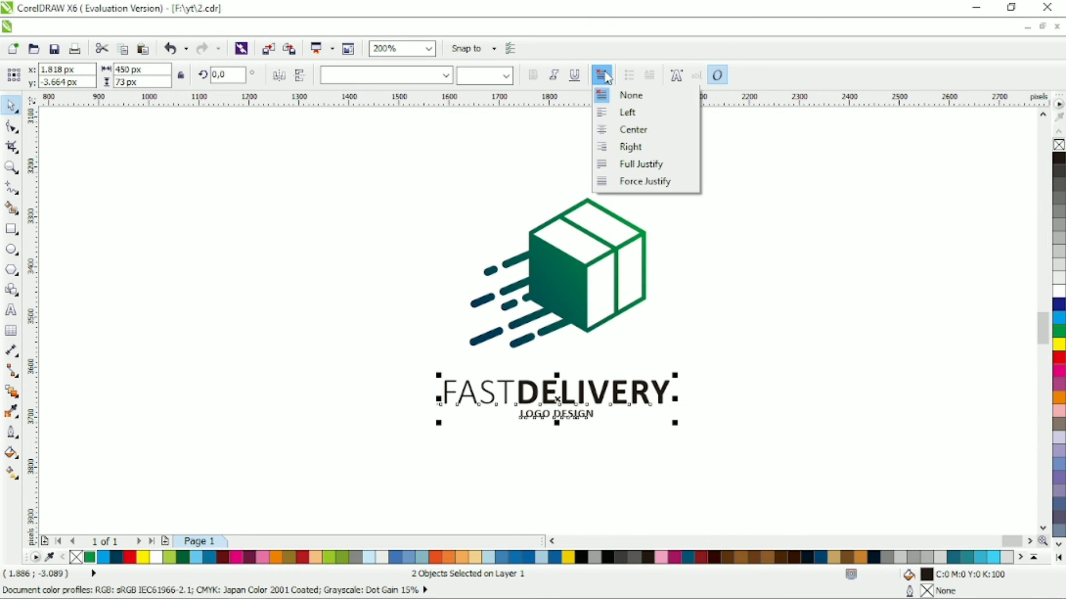
click(632, 129)
- Scale FASTDELIVERY down about its centre, then reduce both text lines together to 14.915 pt and 5.256 pt
click(688, 379)
click(675, 391)
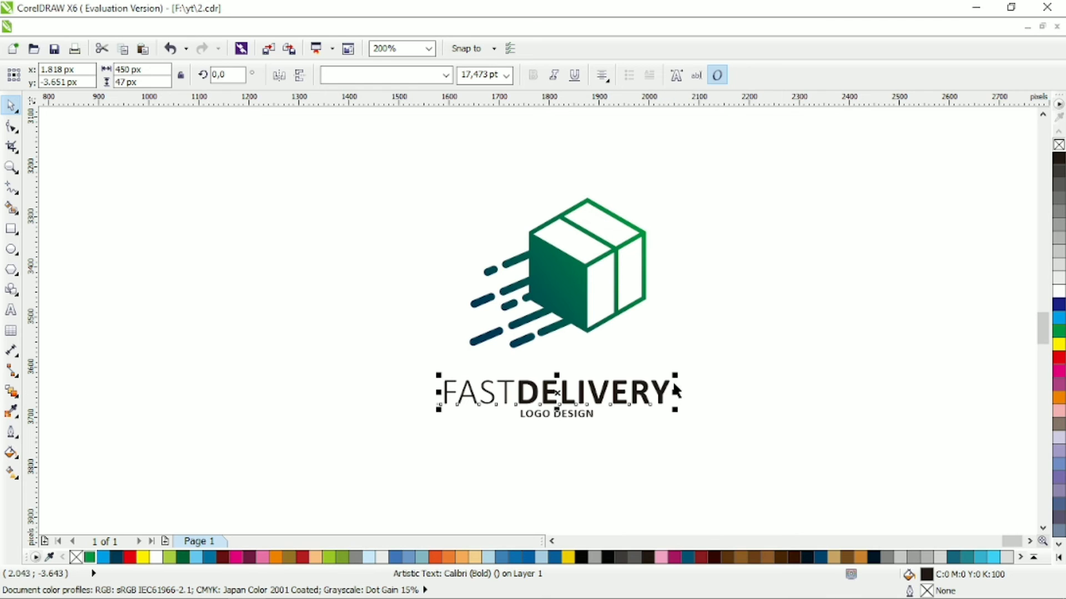
drag(675, 376, 425, 448)
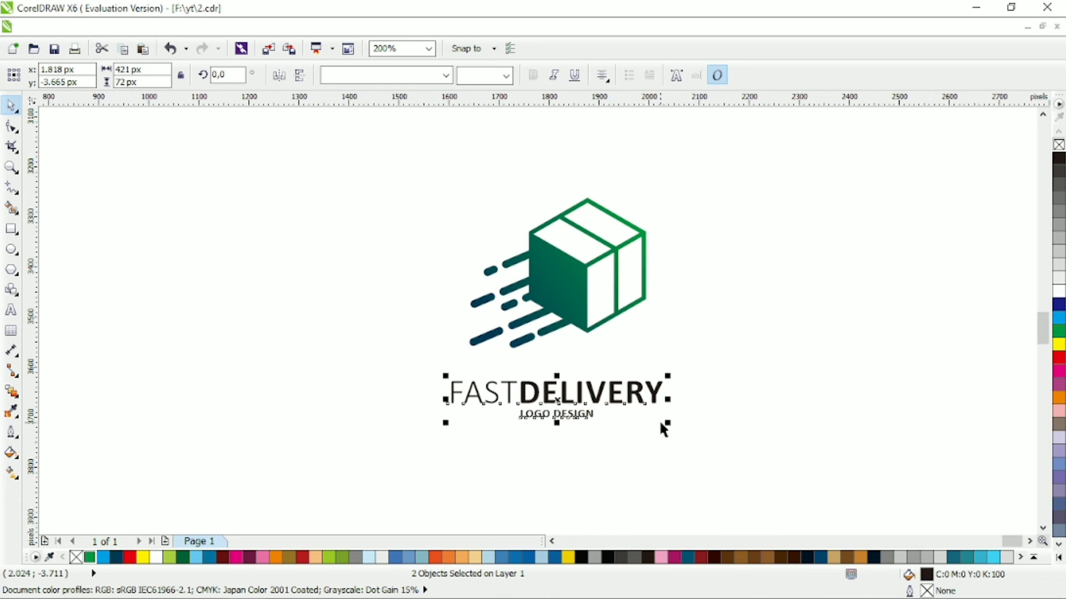
drag(664, 430, 680, 410)
click(680, 421)
- Widen the letter spacing of FASTDELIVERY to about 473 px overall and of LOGO DESIGN to about 313 px
click(12, 127)
click(614, 405)
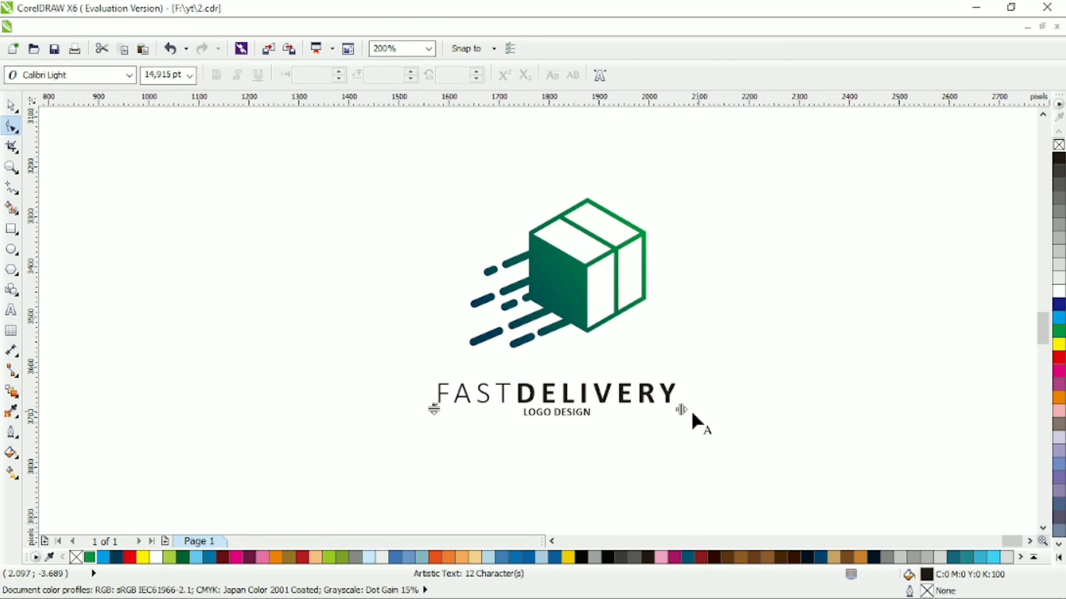
click(584, 415)
drag(592, 421, 698, 426)
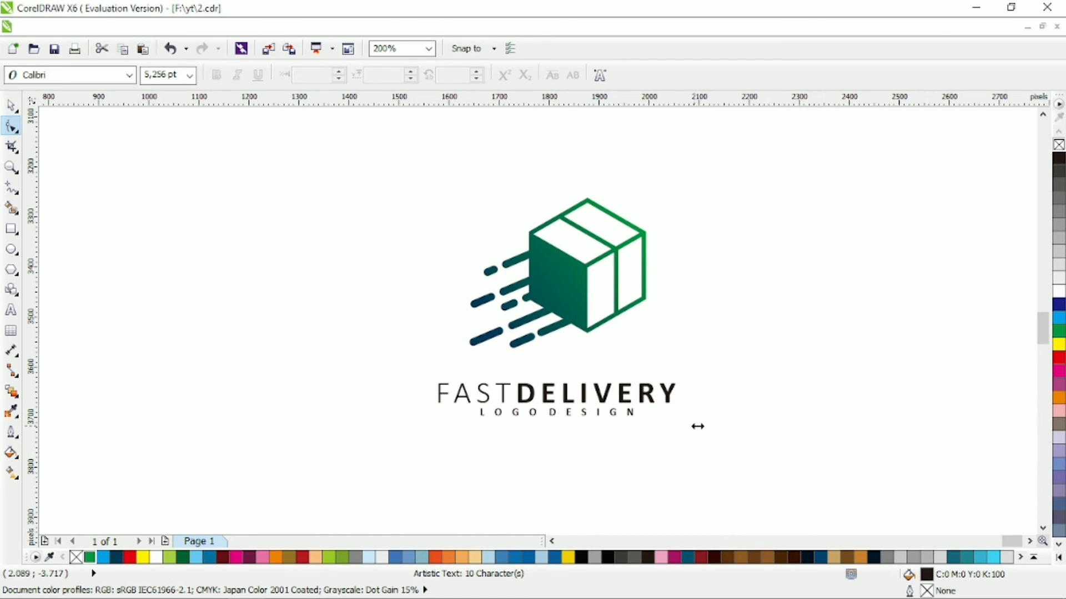
- Scale LOGO DESIGN down slightly about its centre and fill both text lines with dark navy blue
click(12, 106)
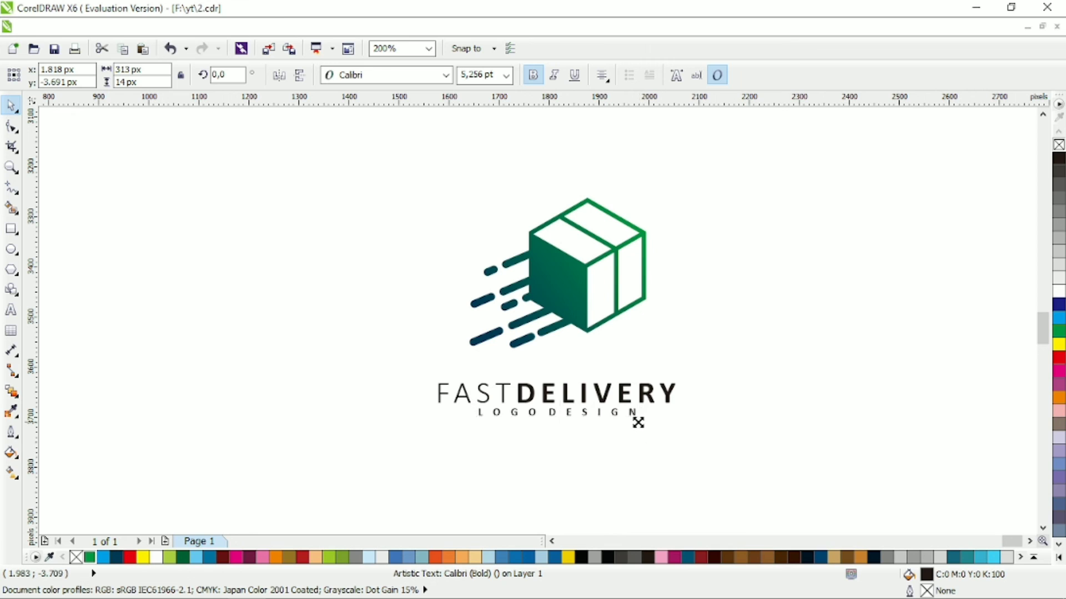
drag(751, 445, 413, 383)
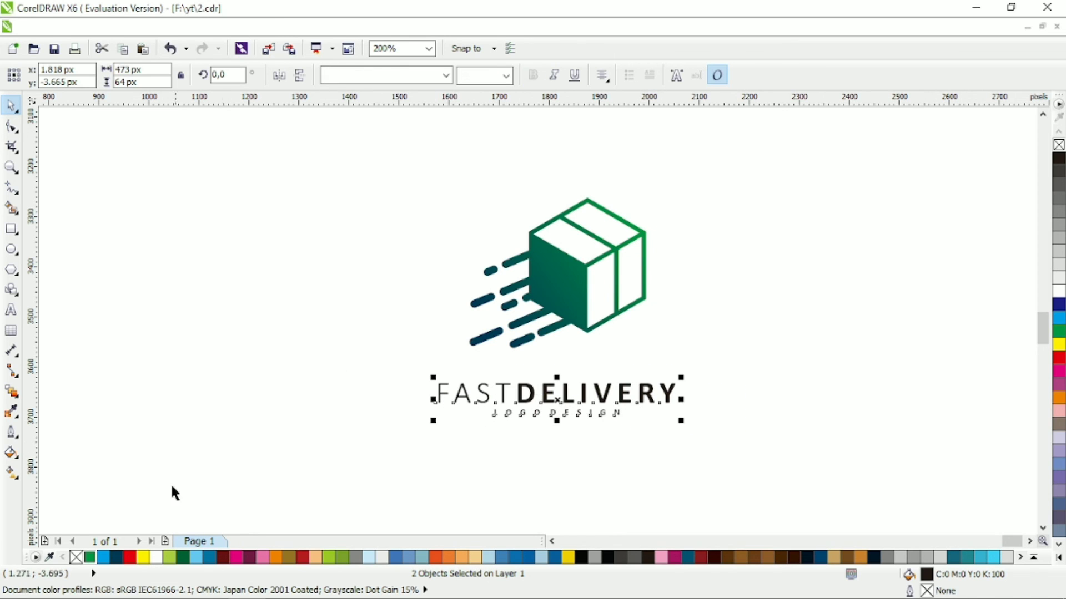
click(117, 557)
click(853, 294)
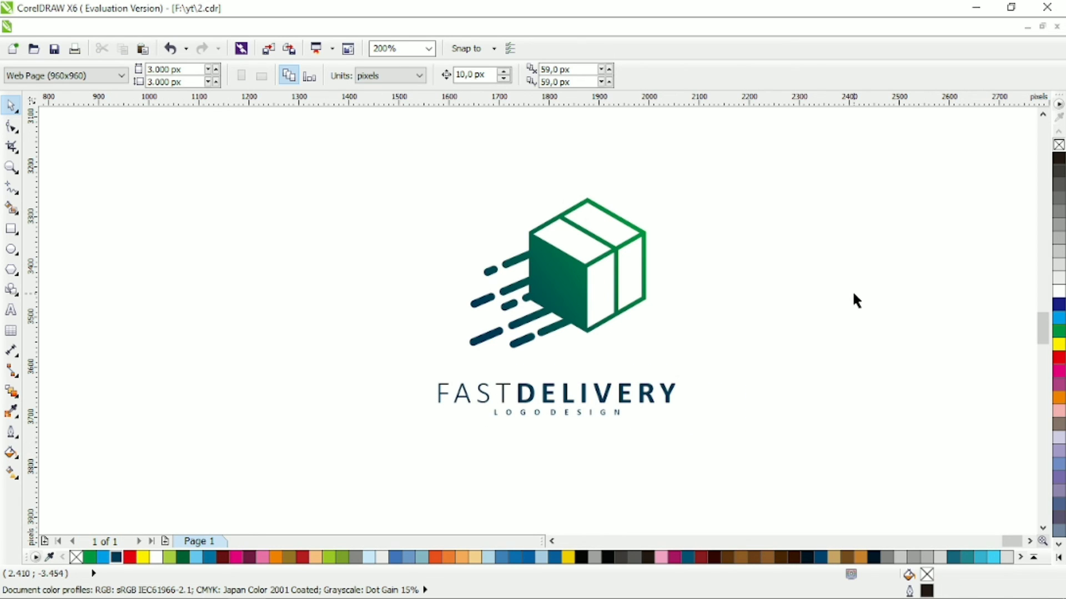